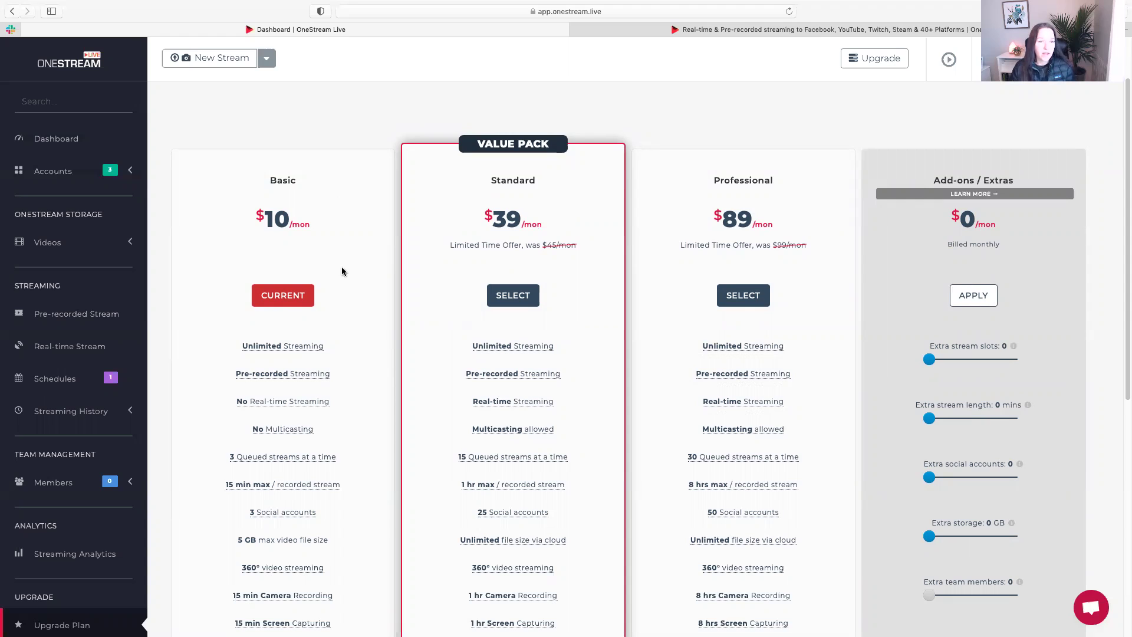
Step: Examine the unlimited, pre-recorded, real-time streaming and multicasting entries of the Basic plan and compare them with the Standard plan
scroll(342, 275, down, 3)
mouse_move(279, 264)
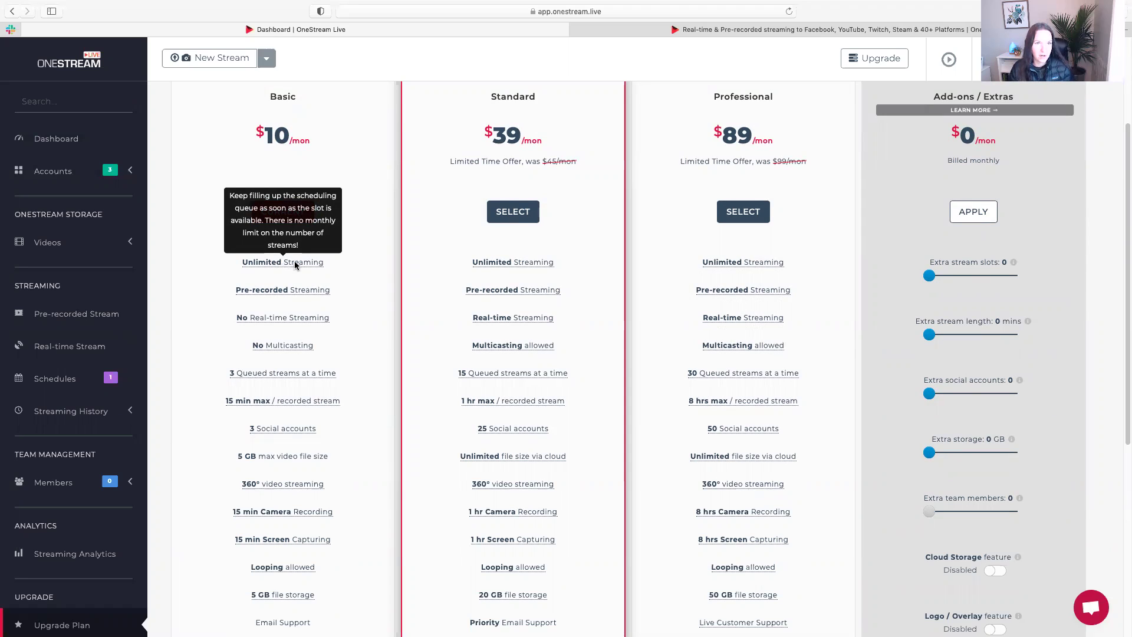
mouse_move(300, 295)
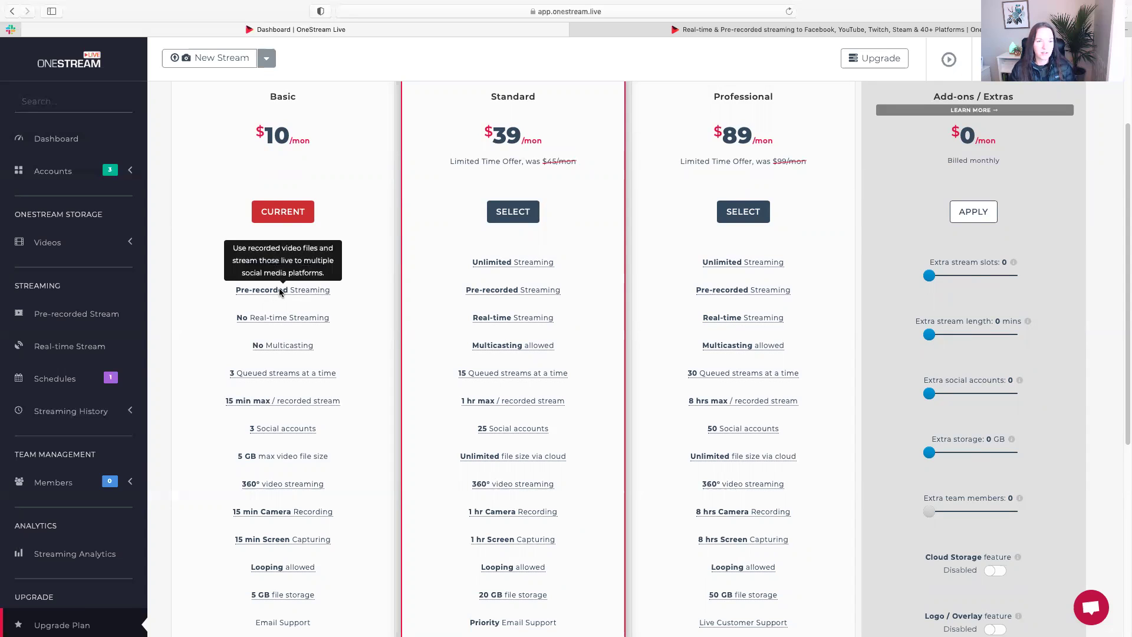
mouse_move(277, 322)
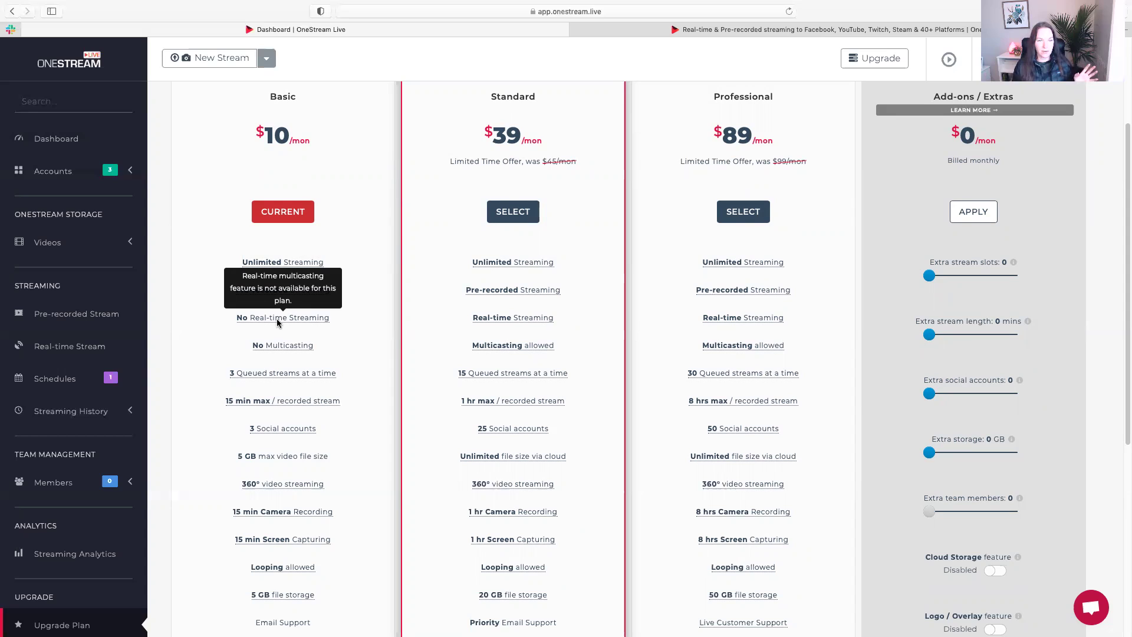
mouse_move(289, 352)
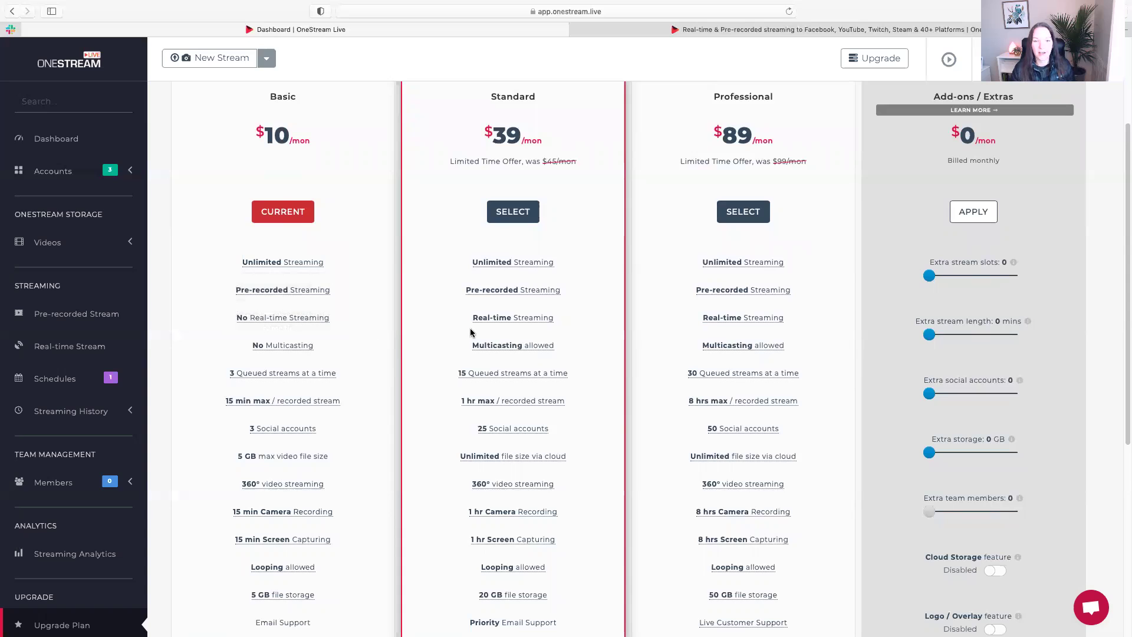
mouse_move(506, 348)
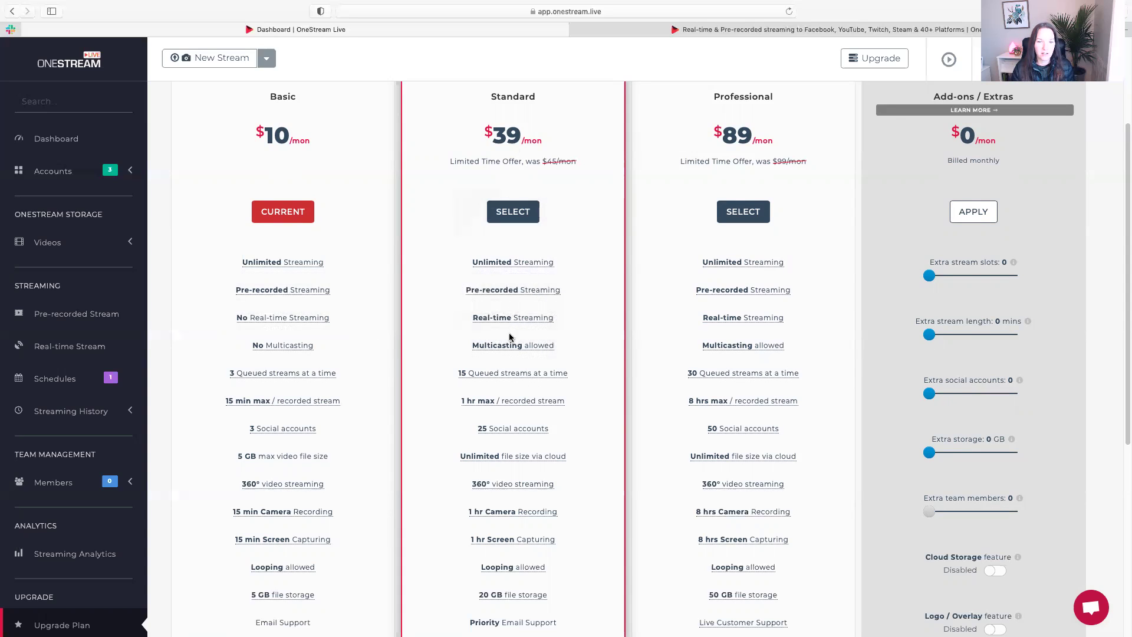
scroll(353, 406, down, 2)
Step: Compare the queued streams and maximum recorded stream length of the Basic, Standard and Professional plans
mouse_move(322, 326)
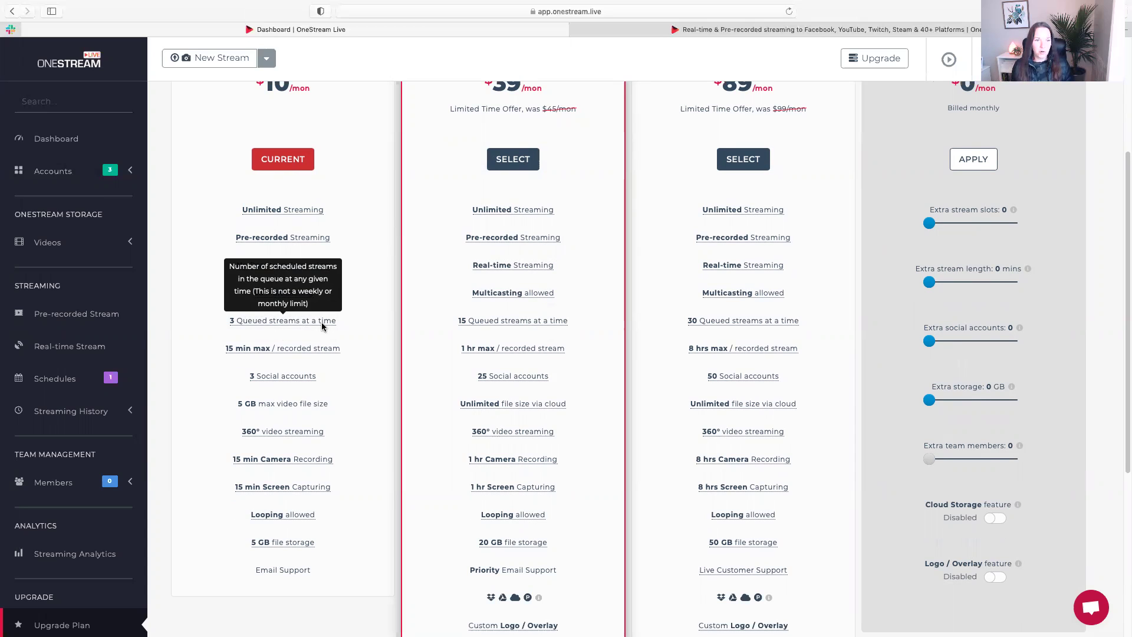
scroll(322, 327, up, 4)
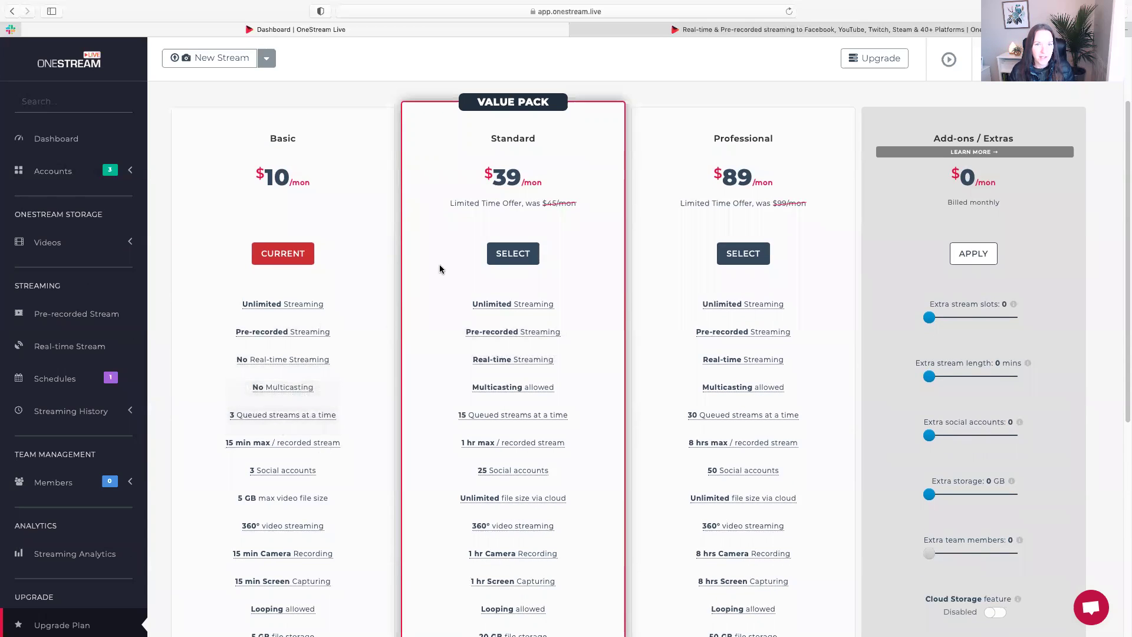
scroll(707, 372, down, 2)
mouse_move(711, 383)
scroll(501, 354, down, 1)
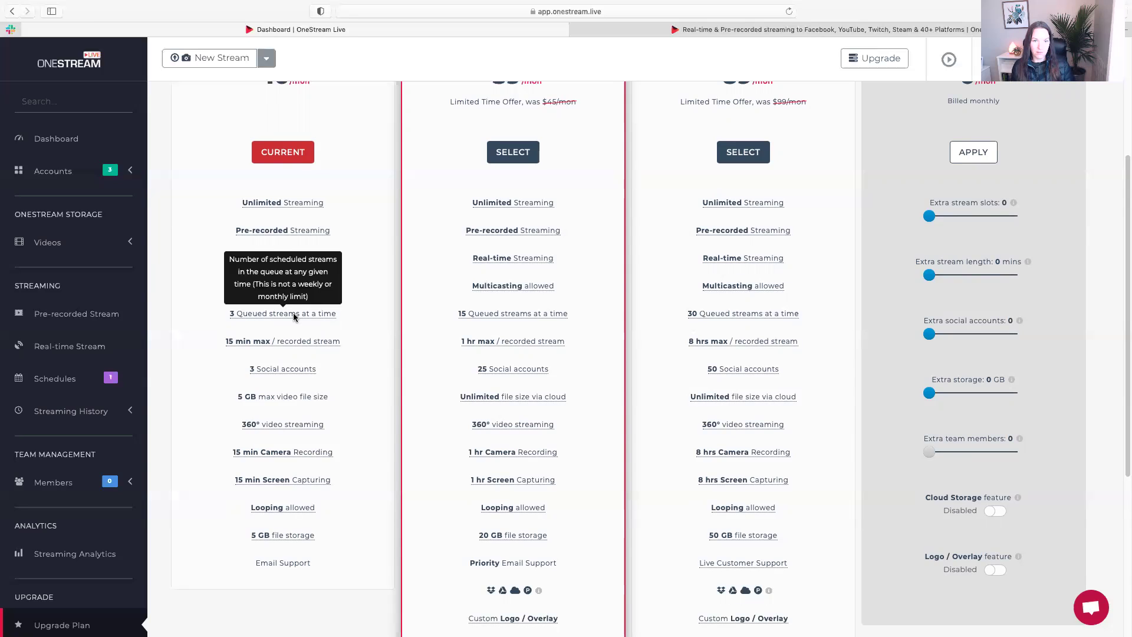
mouse_move(504, 321)
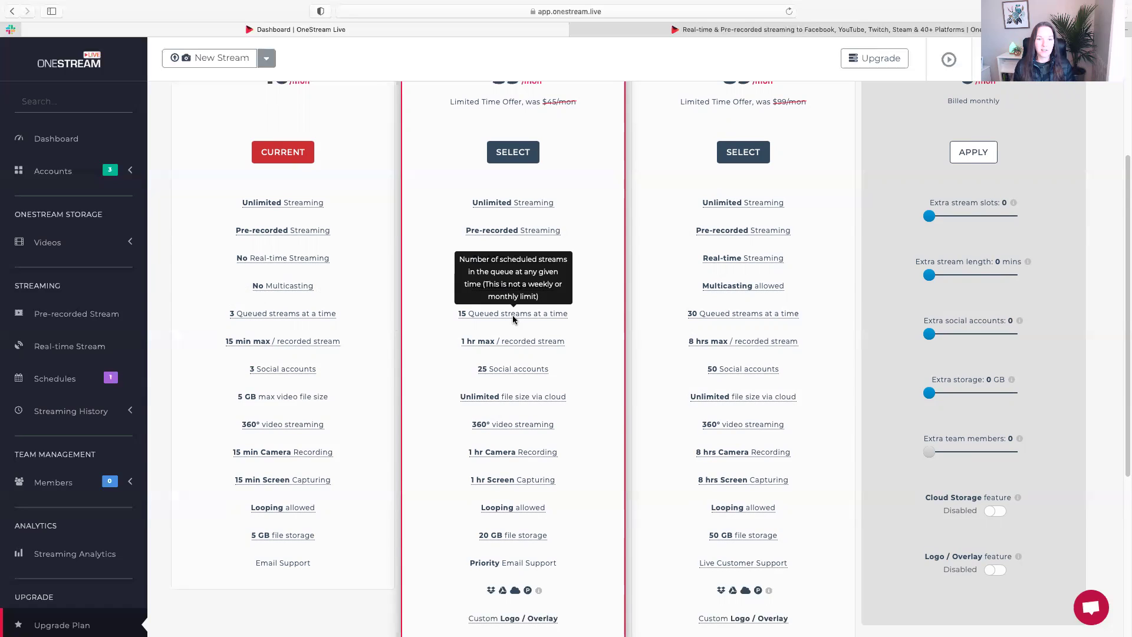
mouse_move(705, 317)
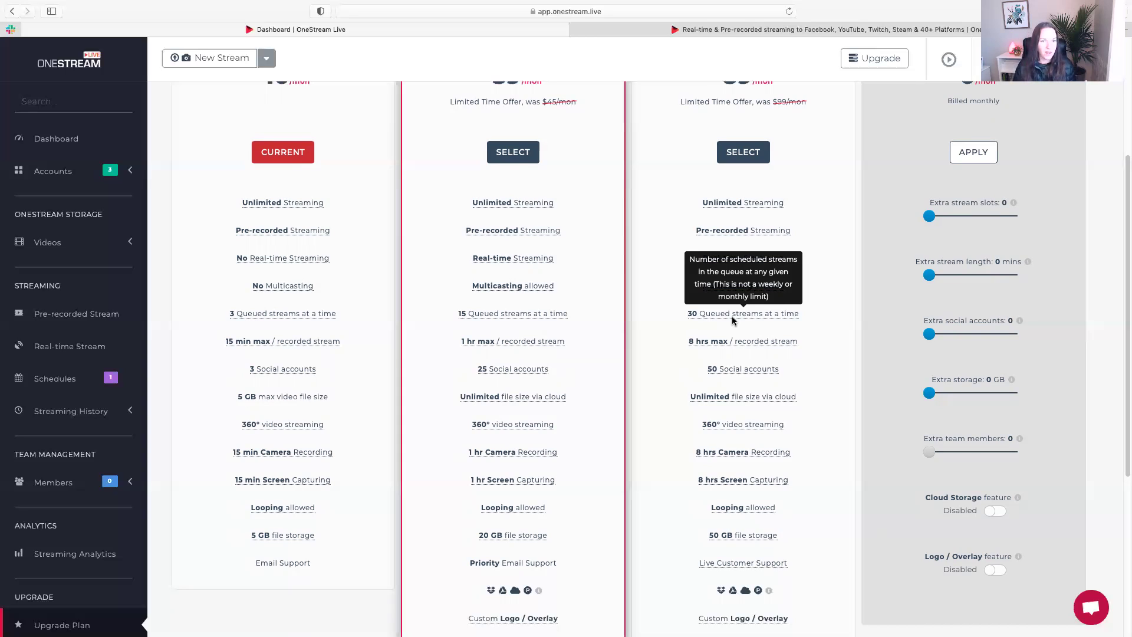
mouse_move(255, 345)
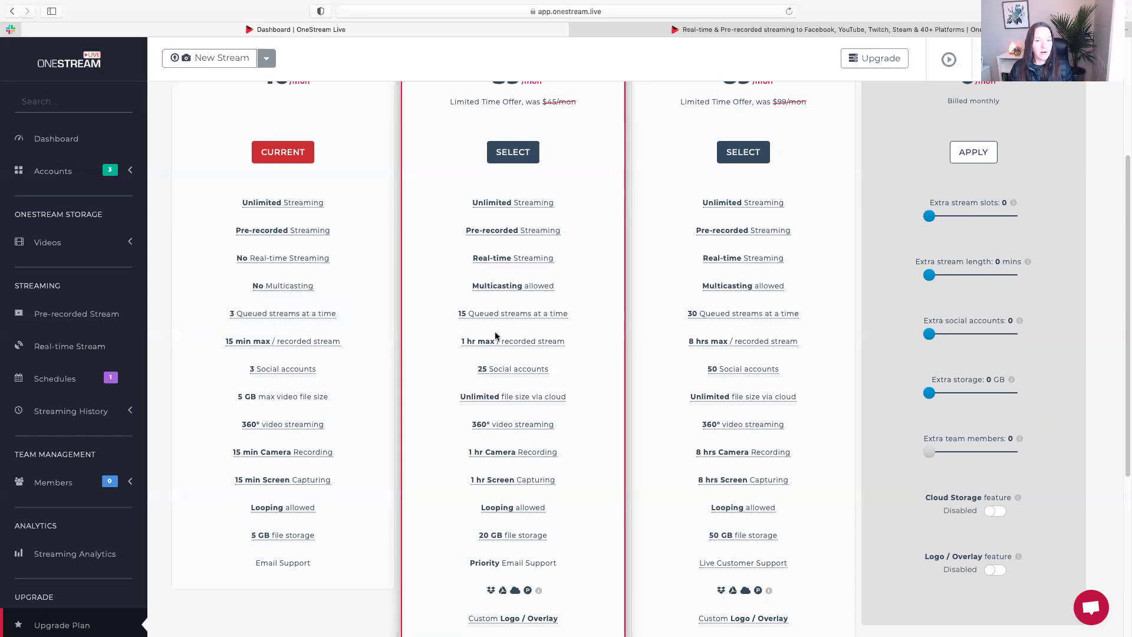
mouse_move(500, 344)
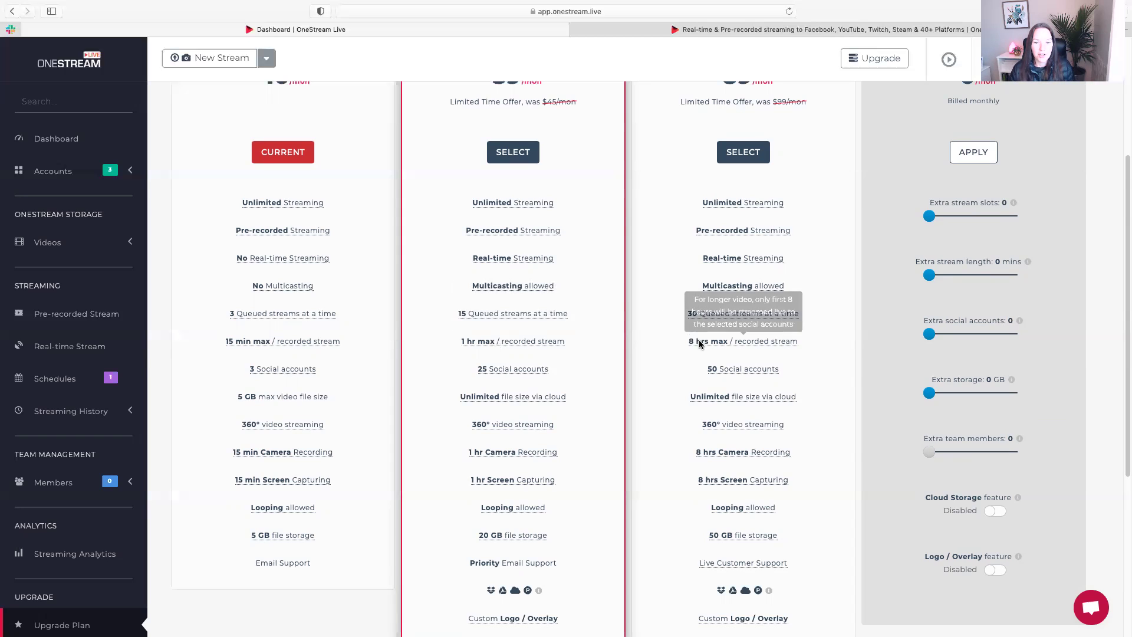
scroll(513, 352, up, 3)
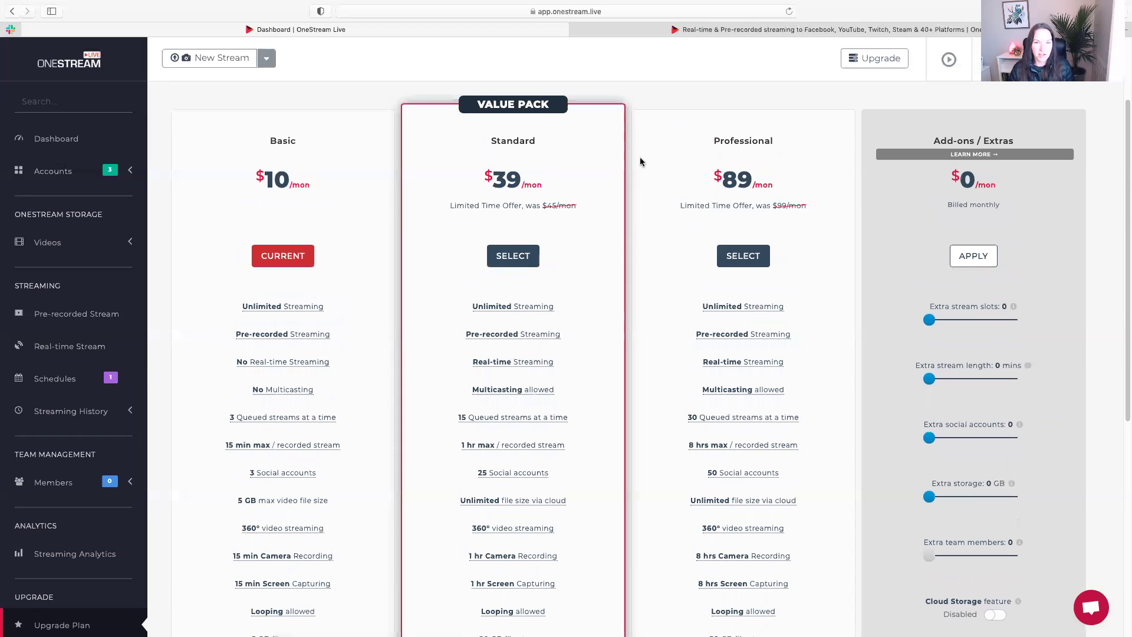
scroll(436, 499, down, 3)
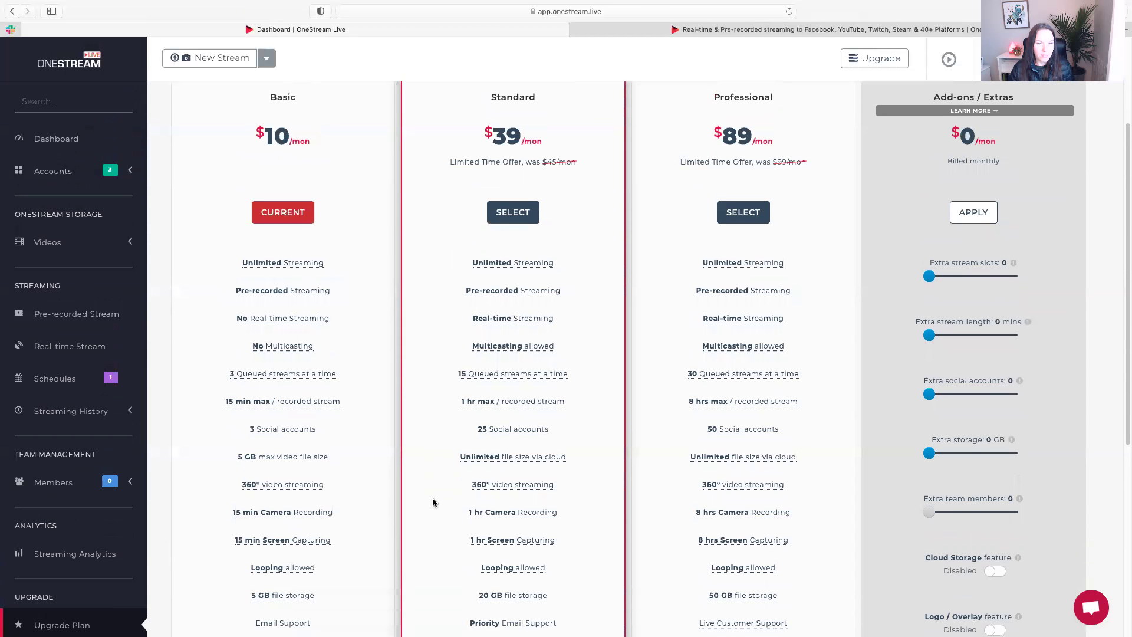
Step: Read the explanation of the social accounts limit and compare it between the Basic and Standard plans
mouse_move(286, 361)
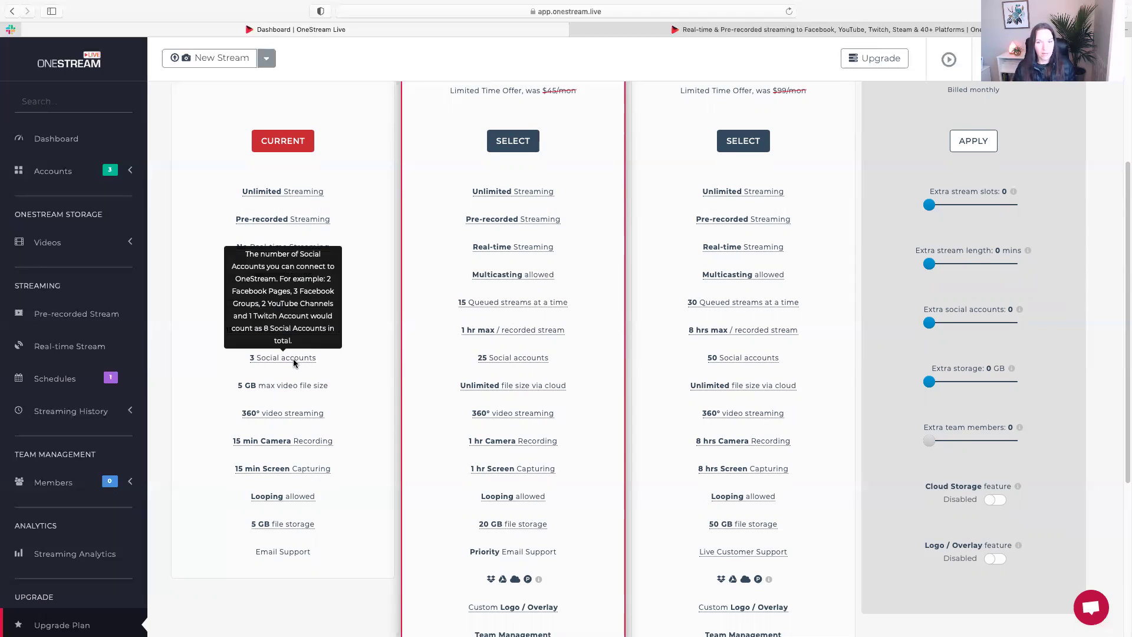
mouse_move(529, 361)
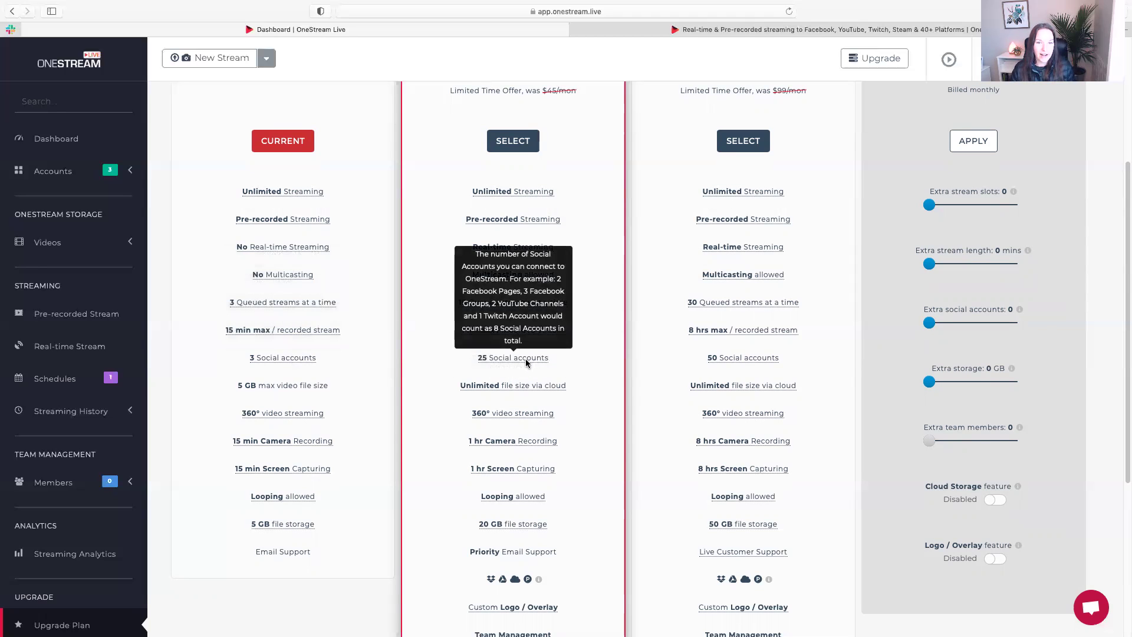
scroll(528, 372, up, 3)
scroll(533, 393, down, 1)
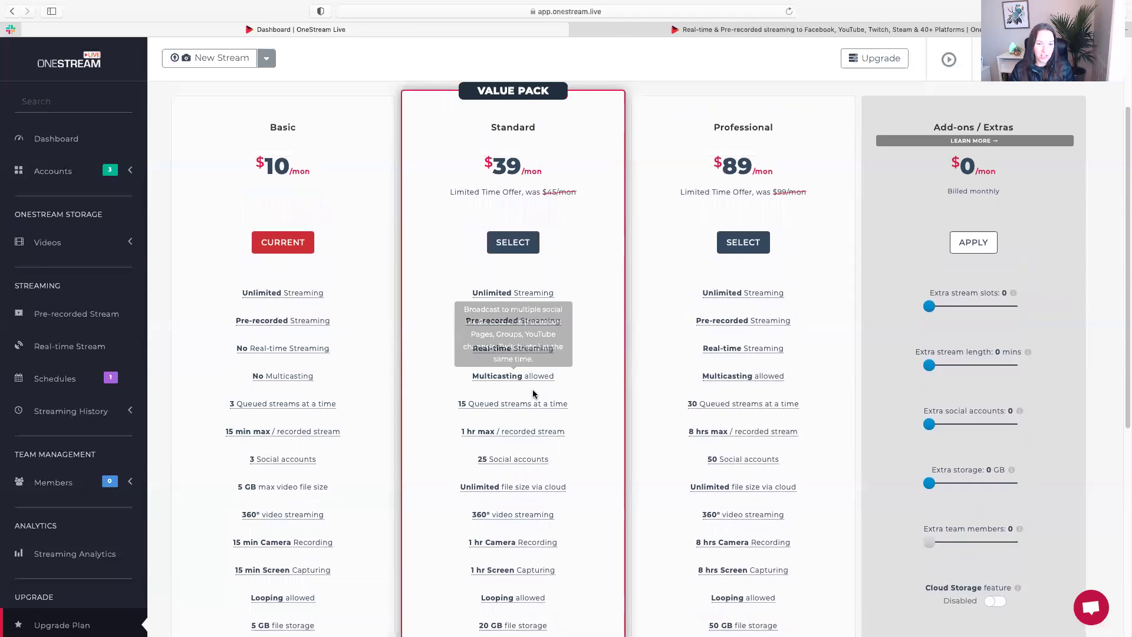
scroll(507, 449, down, 1)
mouse_move(507, 447)
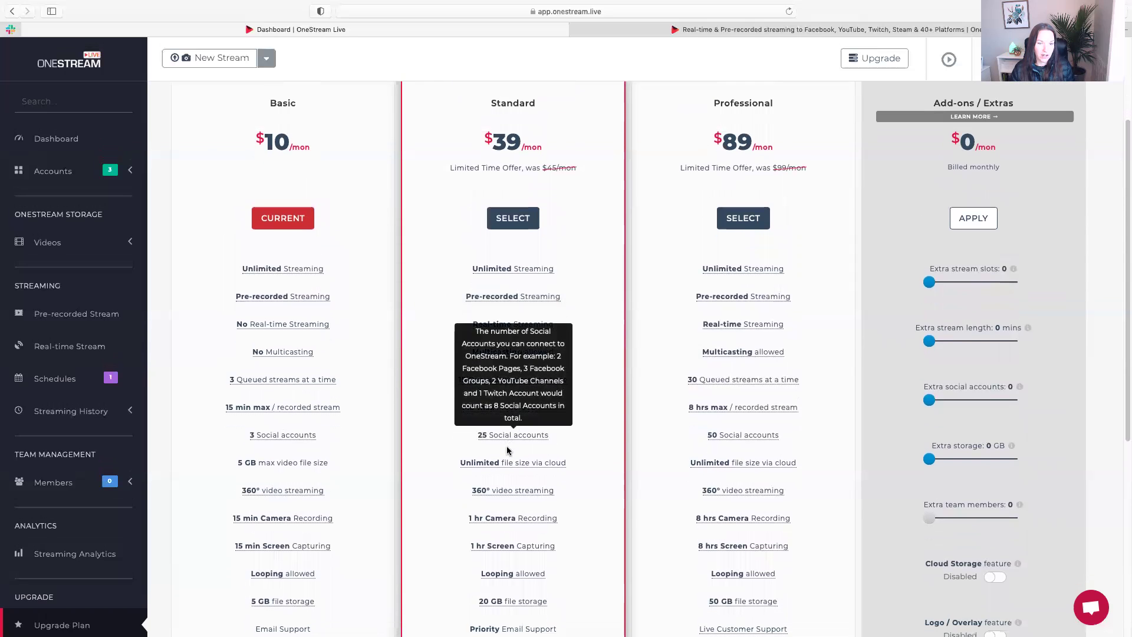
scroll(507, 450, down, 1)
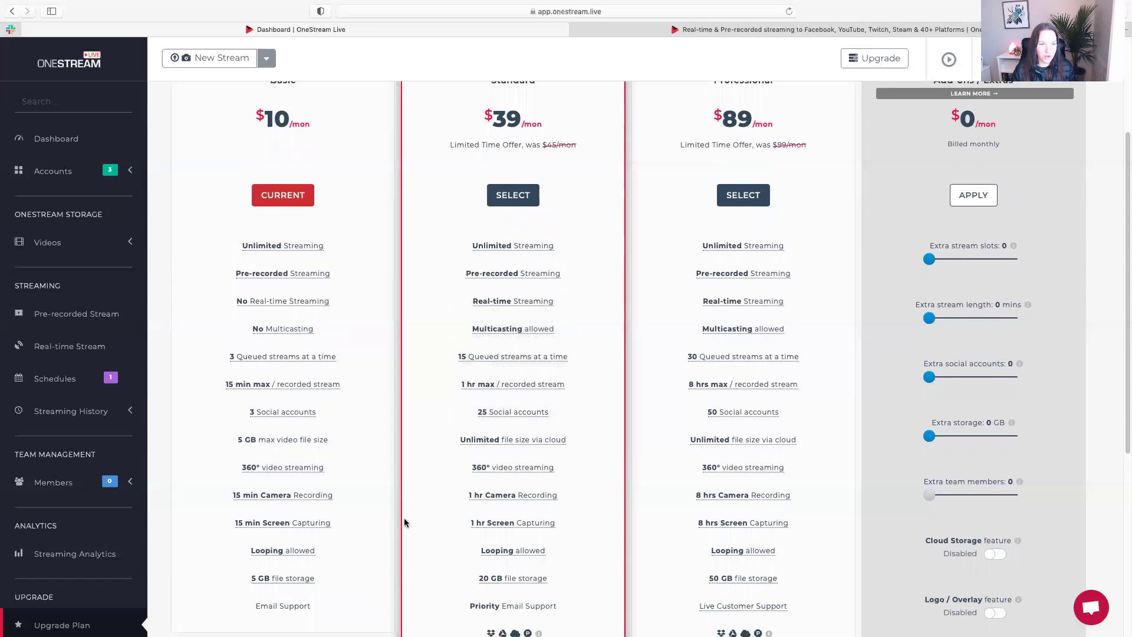
Step: Review the remaining plan features, from maximum file size and storage to support, custom logo/overlay and team management, against the plan prices
scroll(404, 519, down, 2)
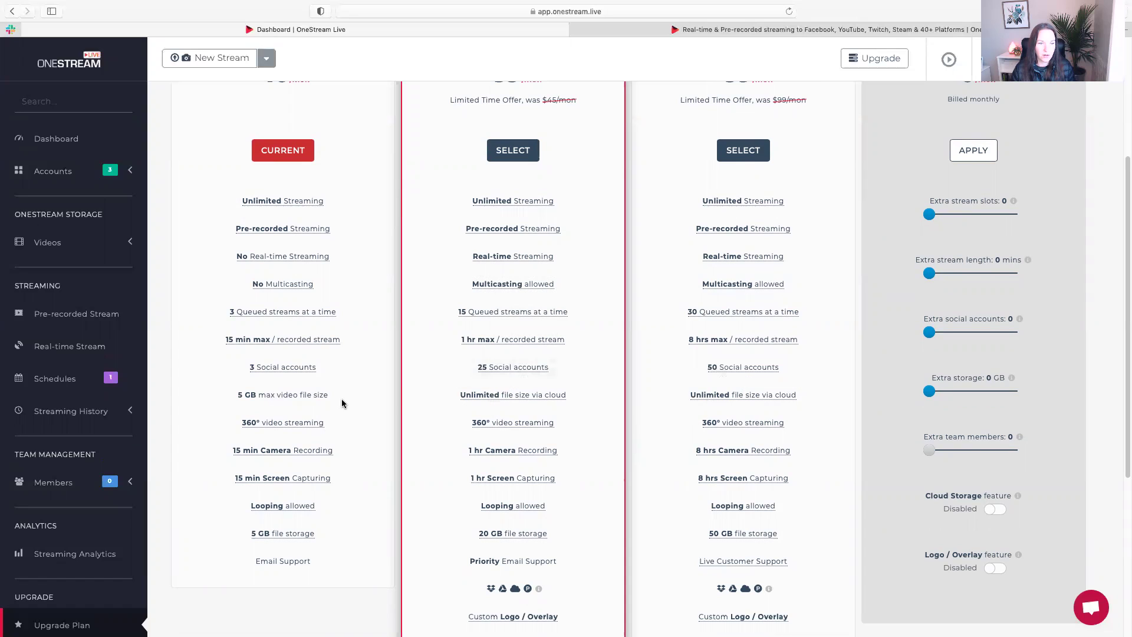
mouse_move(228, 342)
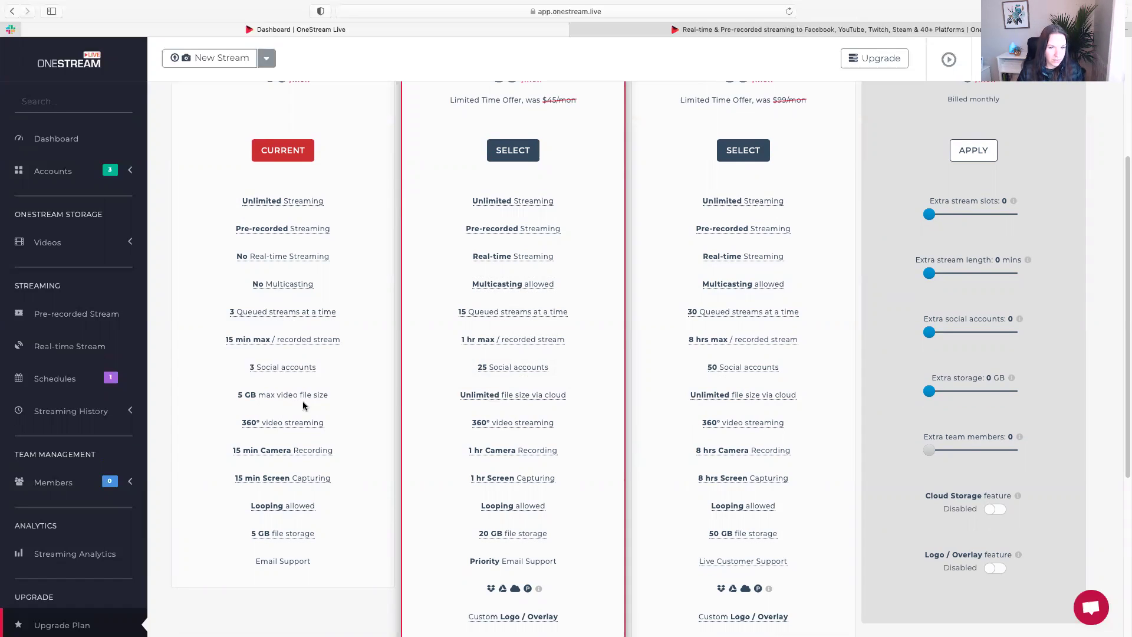
scroll(288, 550, down, 1)
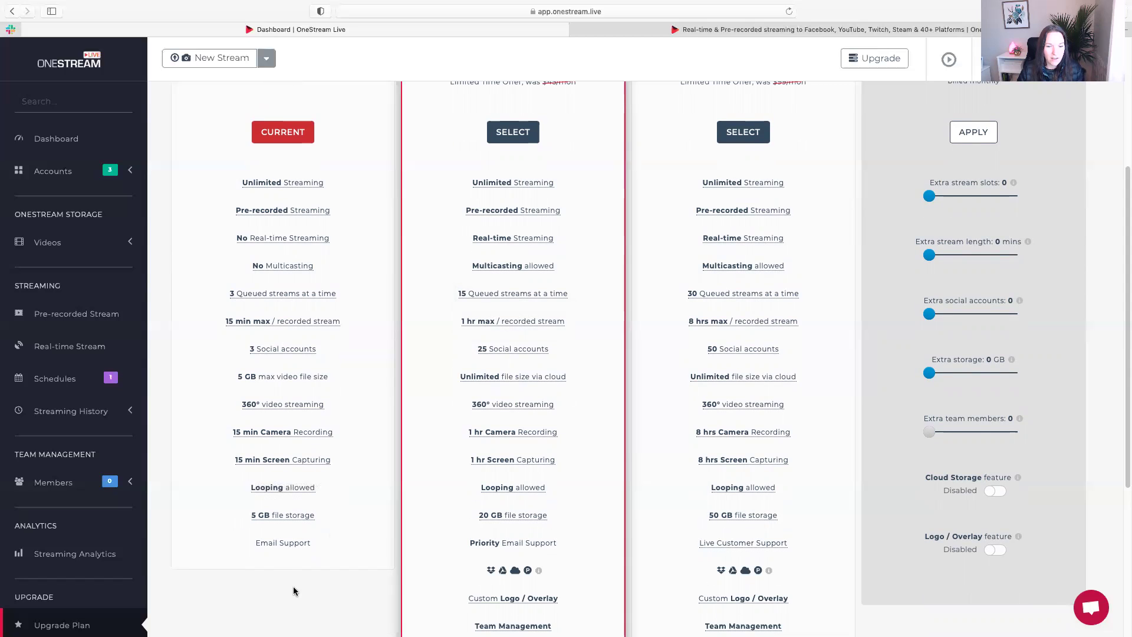
scroll(293, 591, down, 5)
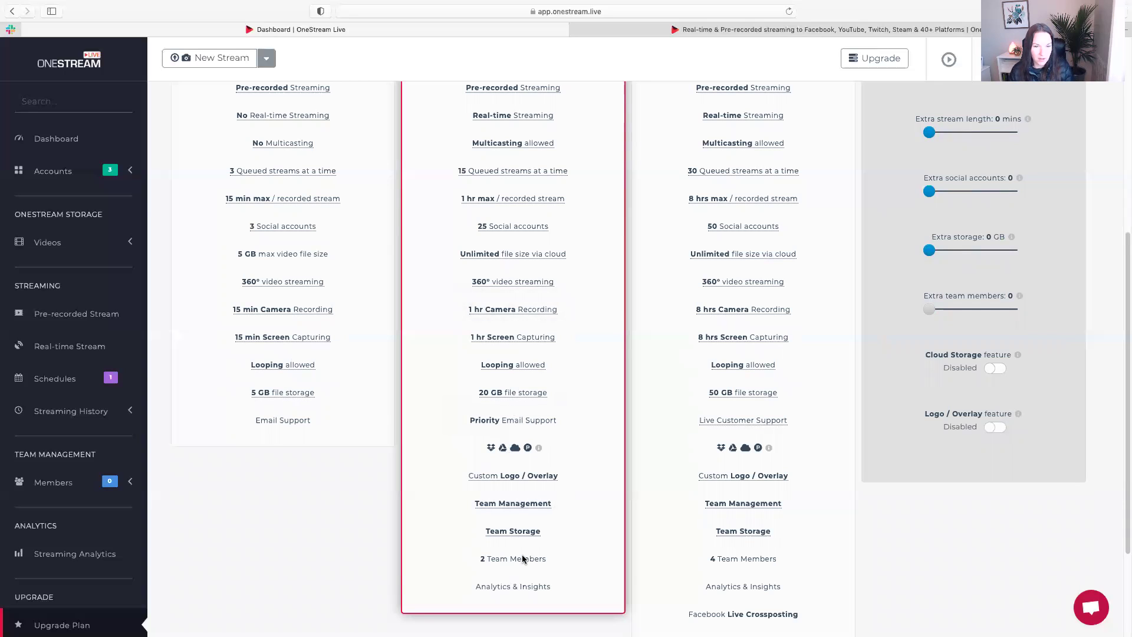
mouse_move(517, 479)
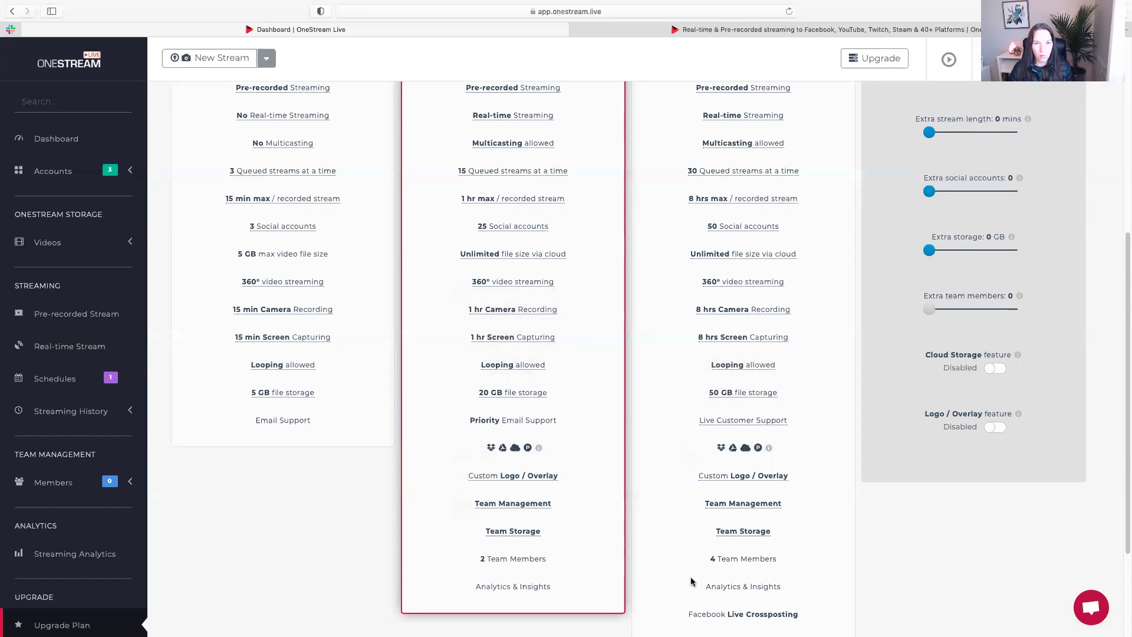
scroll(693, 581, up, 6)
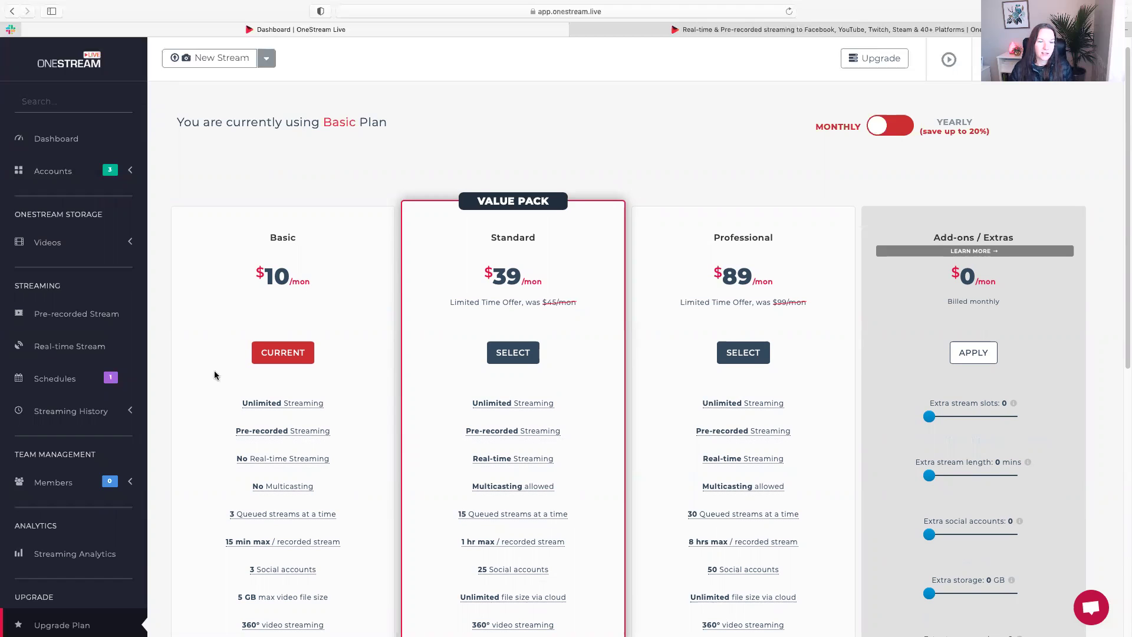
scroll(490, 422, down, 3)
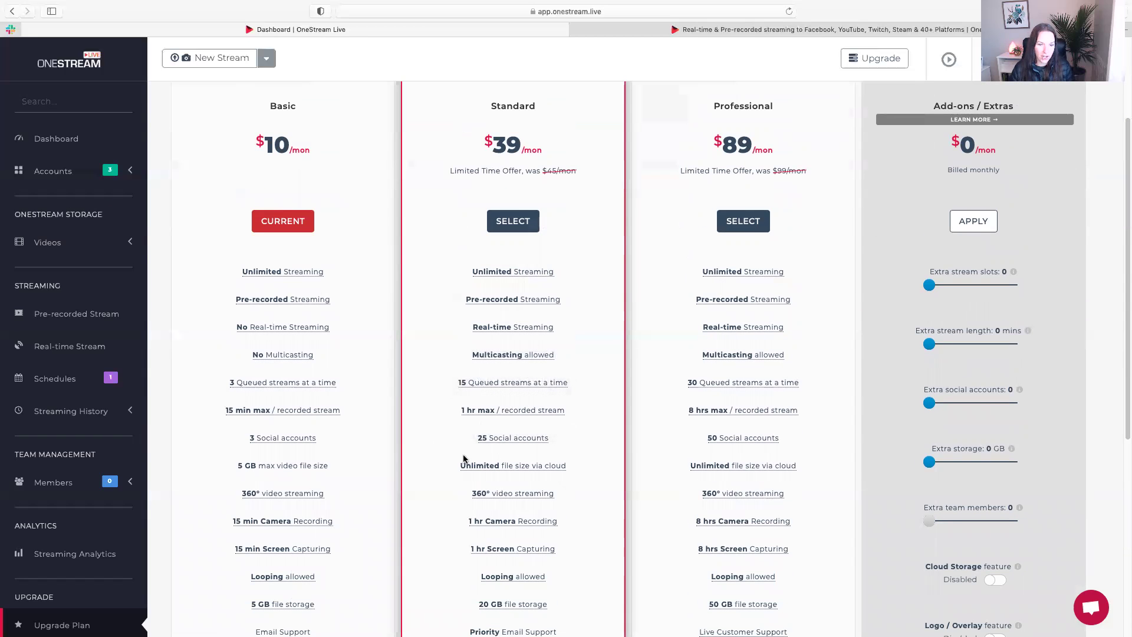
scroll(497, 303, up, 2)
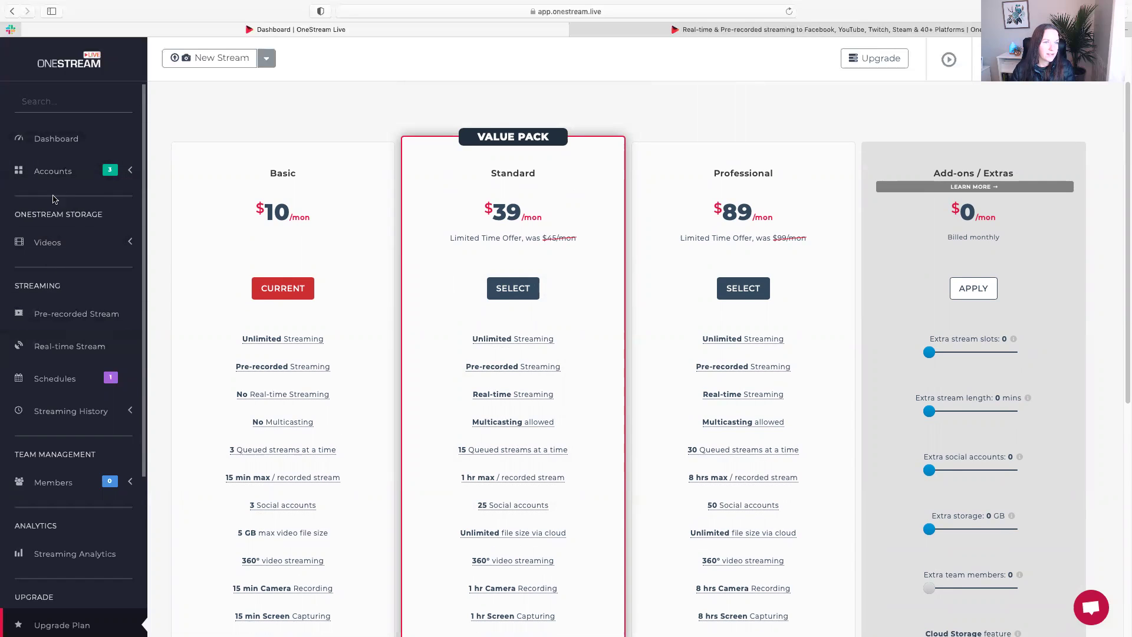
Step: Expand the list of connected accounts and open the page for adding a social account
click(60, 173)
click(60, 174)
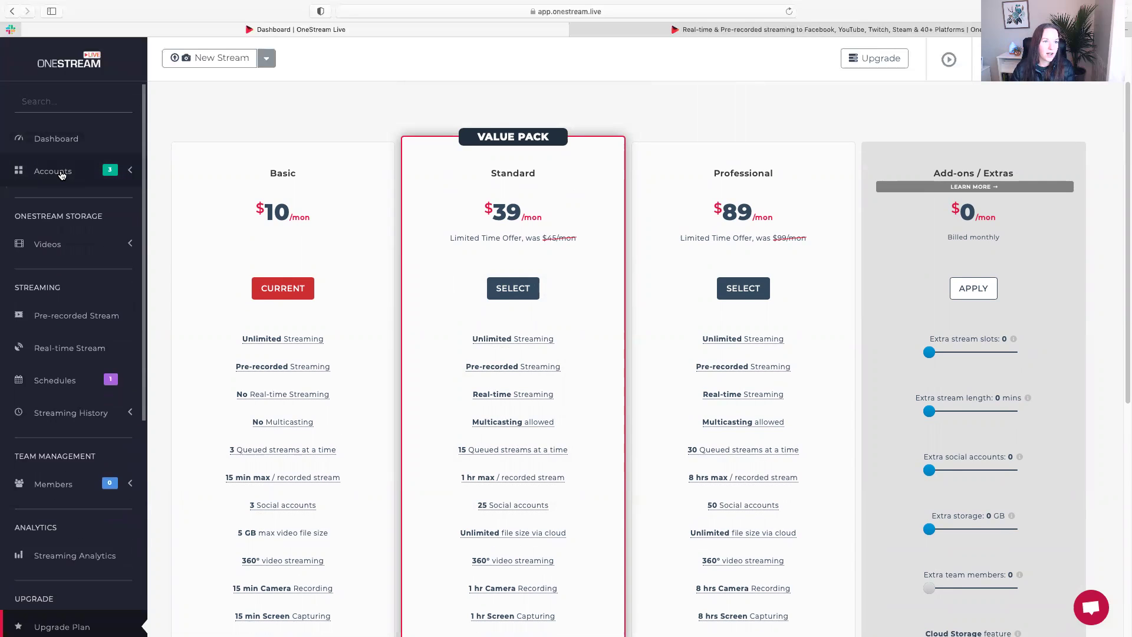
click(60, 173)
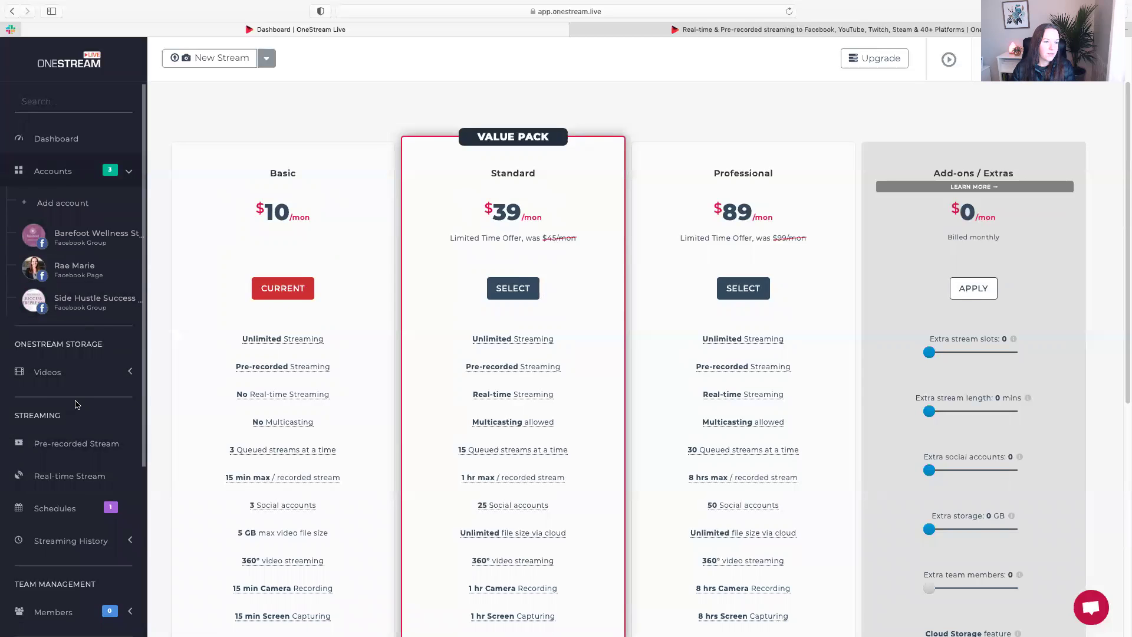
click(83, 201)
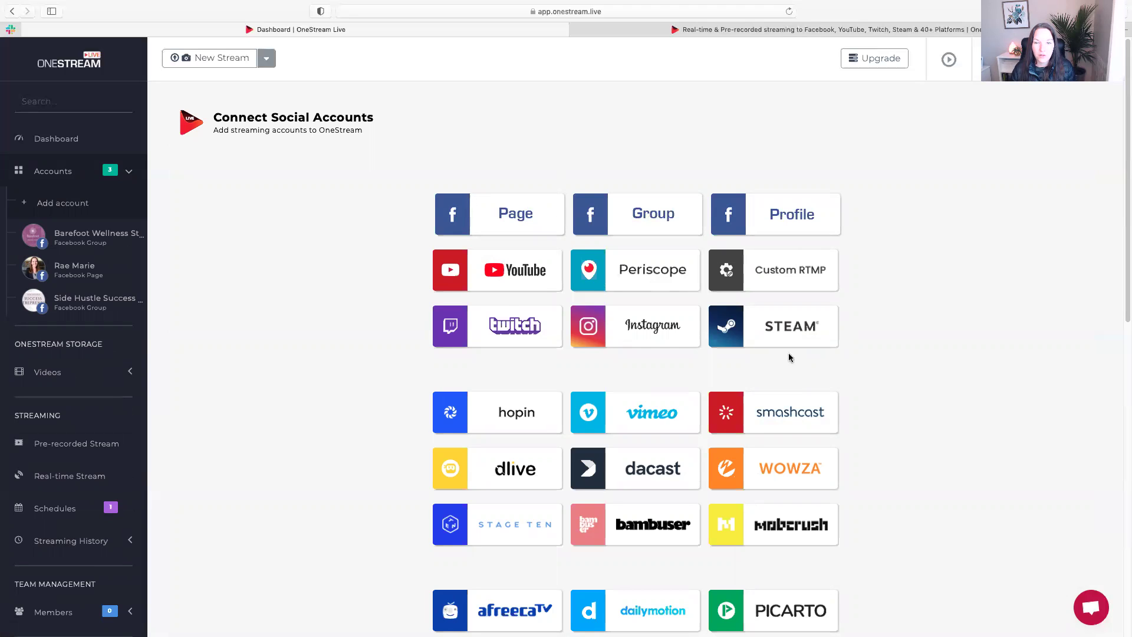
Step: Look through the streaming platforms available for connection, from the Facebook options down to VaughnLive
scroll(988, 344, down, 3)
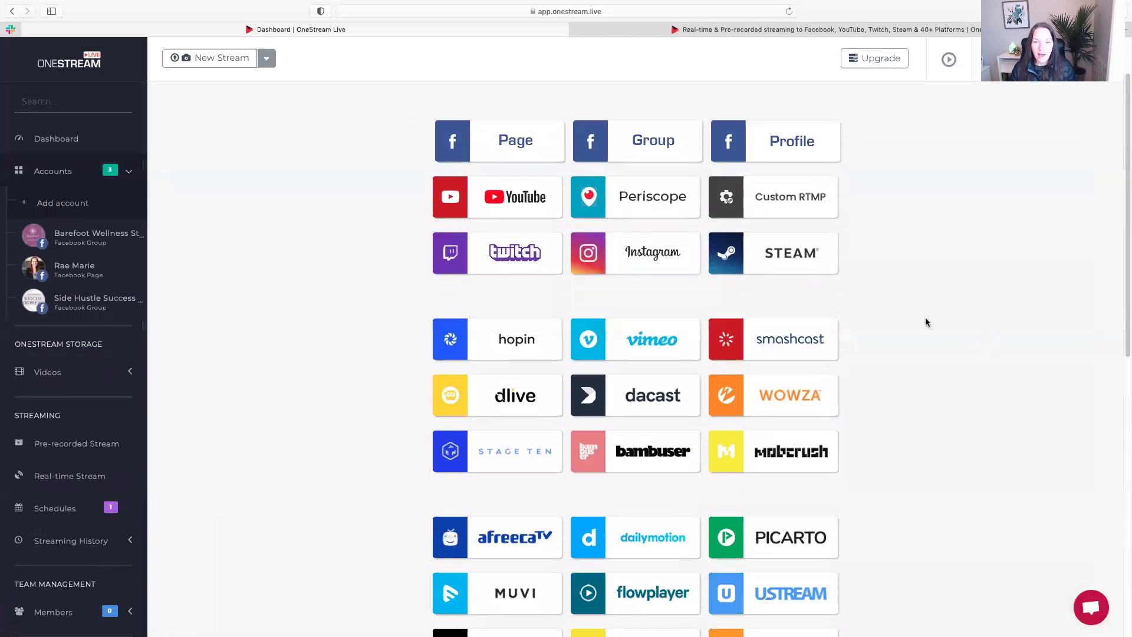
scroll(652, 391, down, 3)
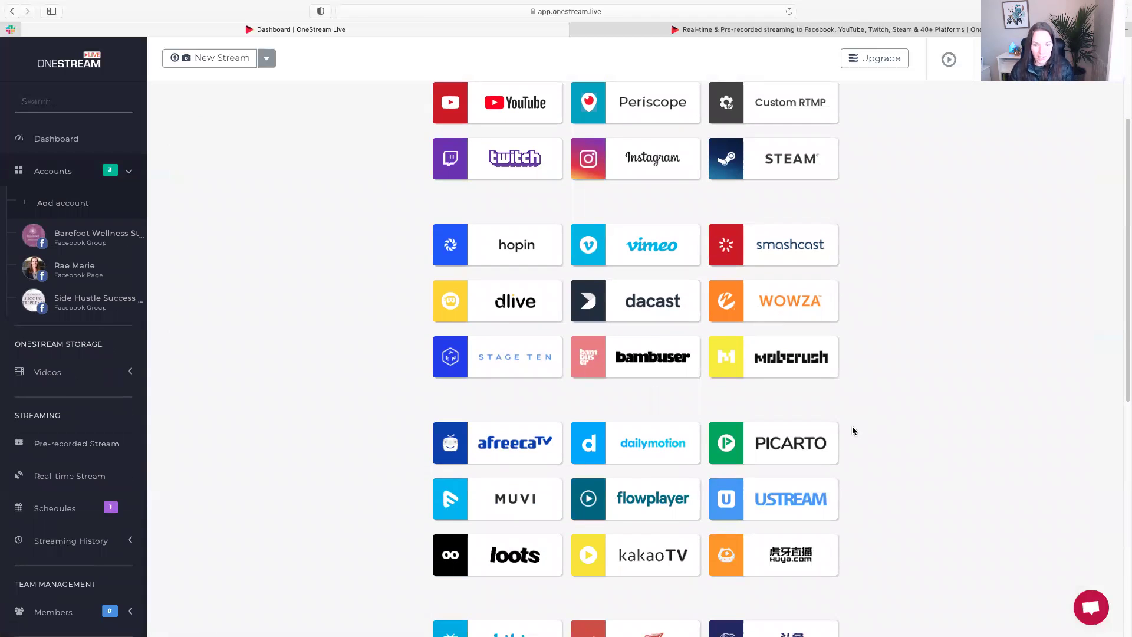
scroll(854, 431, down, 5)
scroll(854, 429, down, 2)
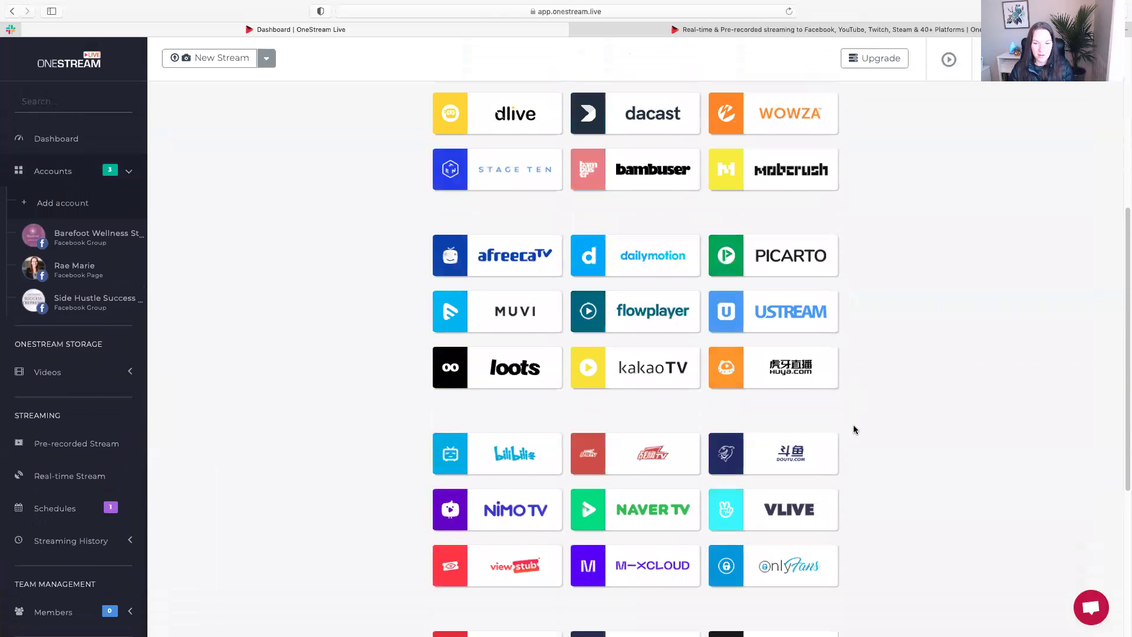
scroll(865, 432, down, 2)
scroll(865, 431, down, 2)
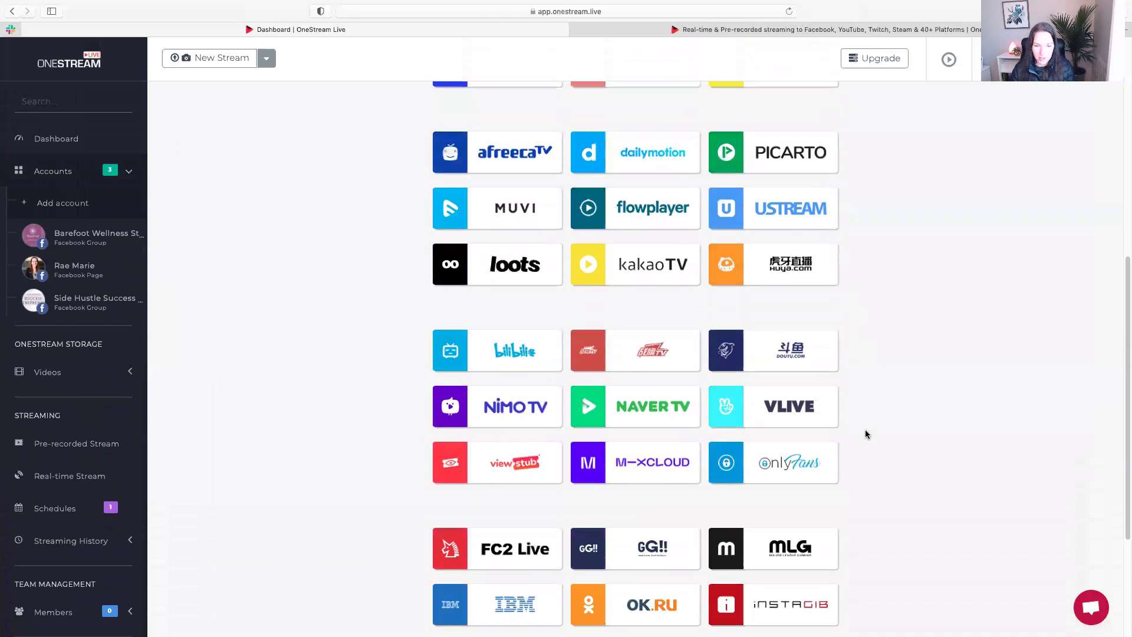
scroll(865, 431, down, 4)
scroll(925, 441, down, 2)
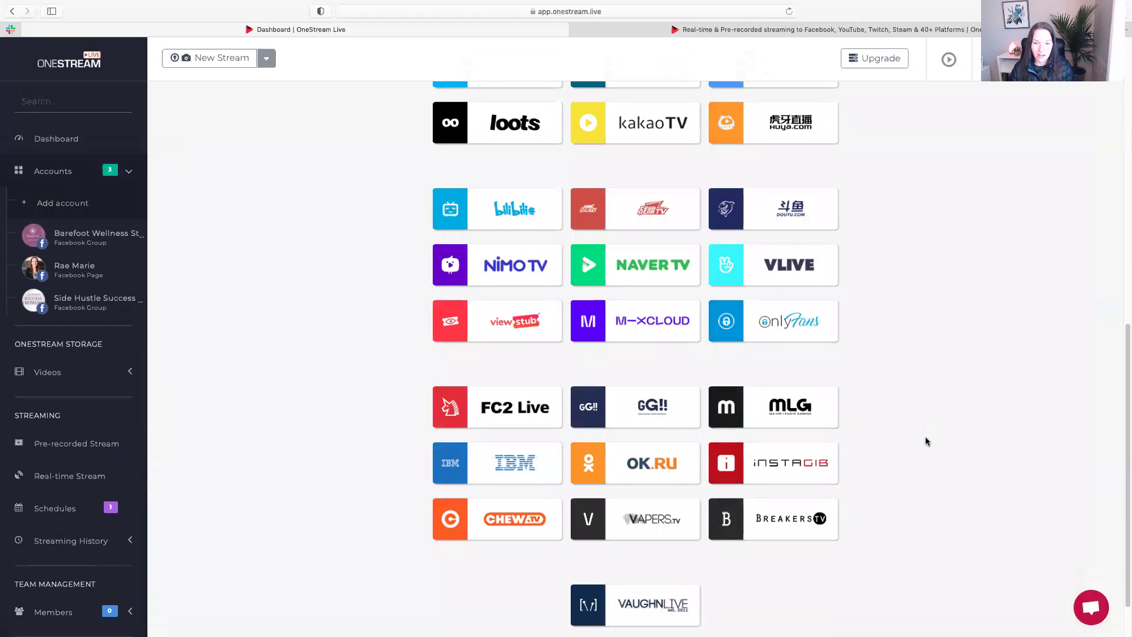
Step: Look through the remaining streaming platforms down to VaughnLive and back up to the Facebook, YouTube and Twitch options
scroll(925, 441, down, 2)
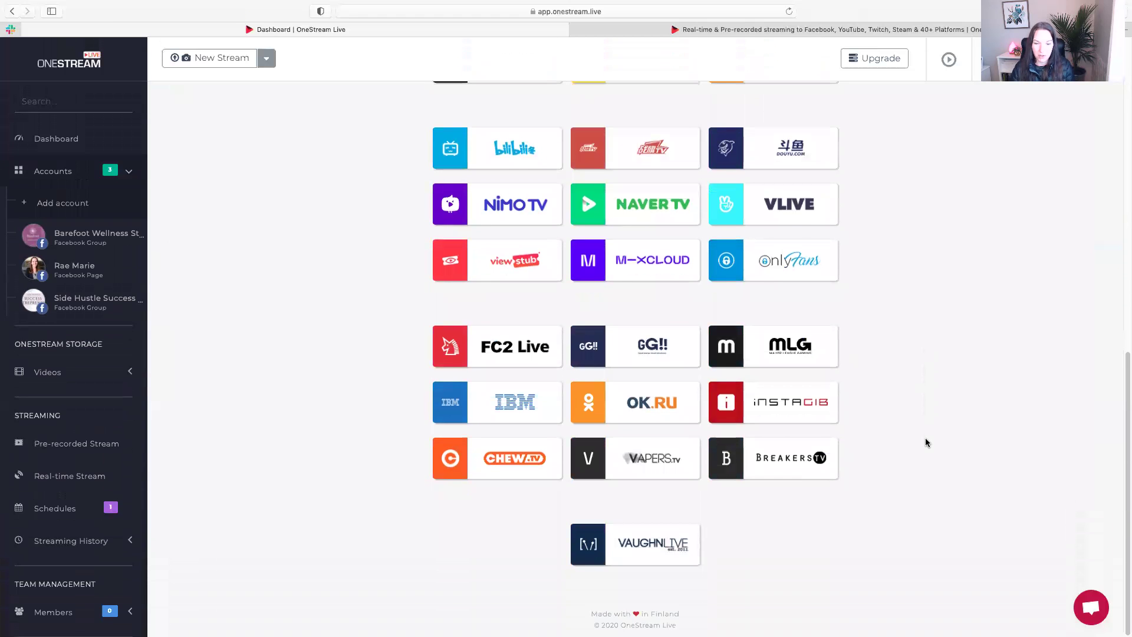
scroll(926, 441, up, 5)
scroll(925, 442, up, 2)
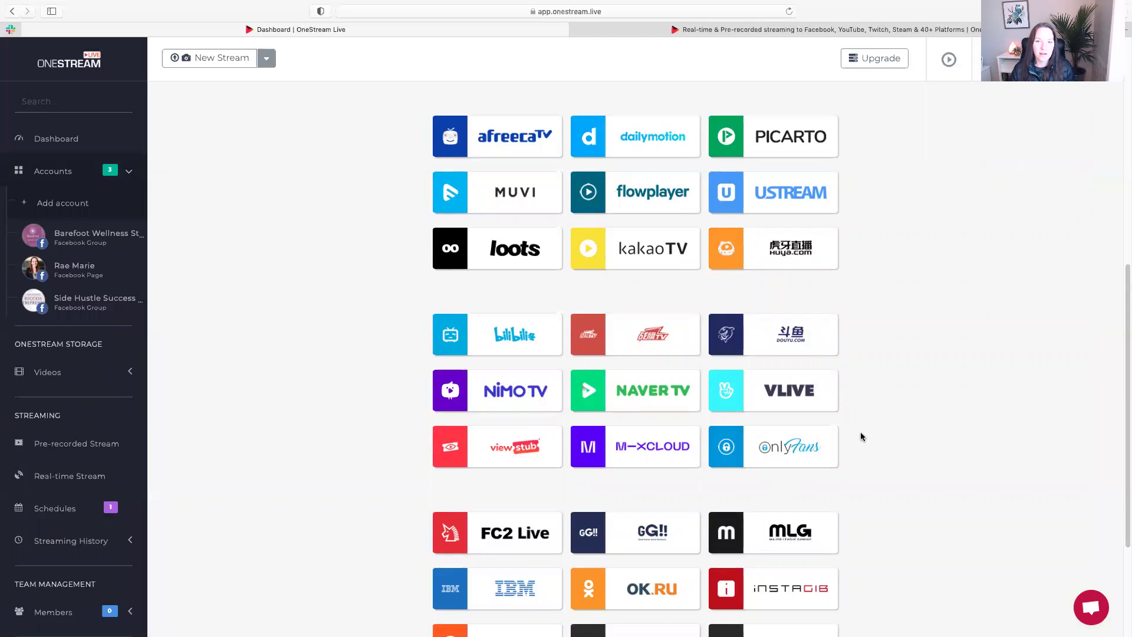
scroll(861, 437, up, 2)
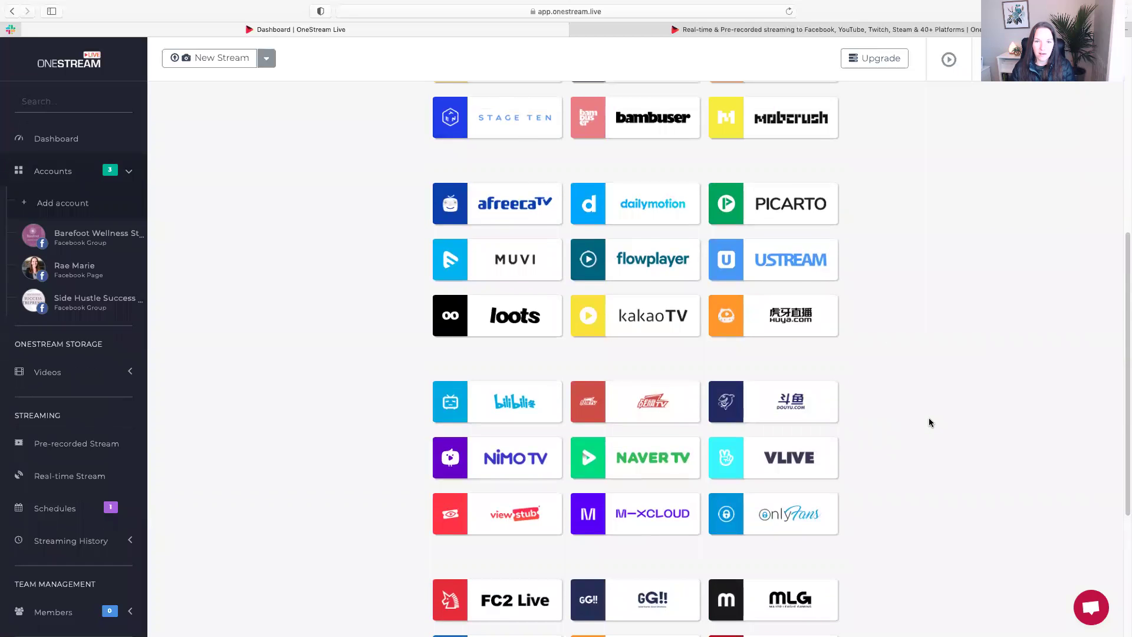
scroll(929, 418, up, 10)
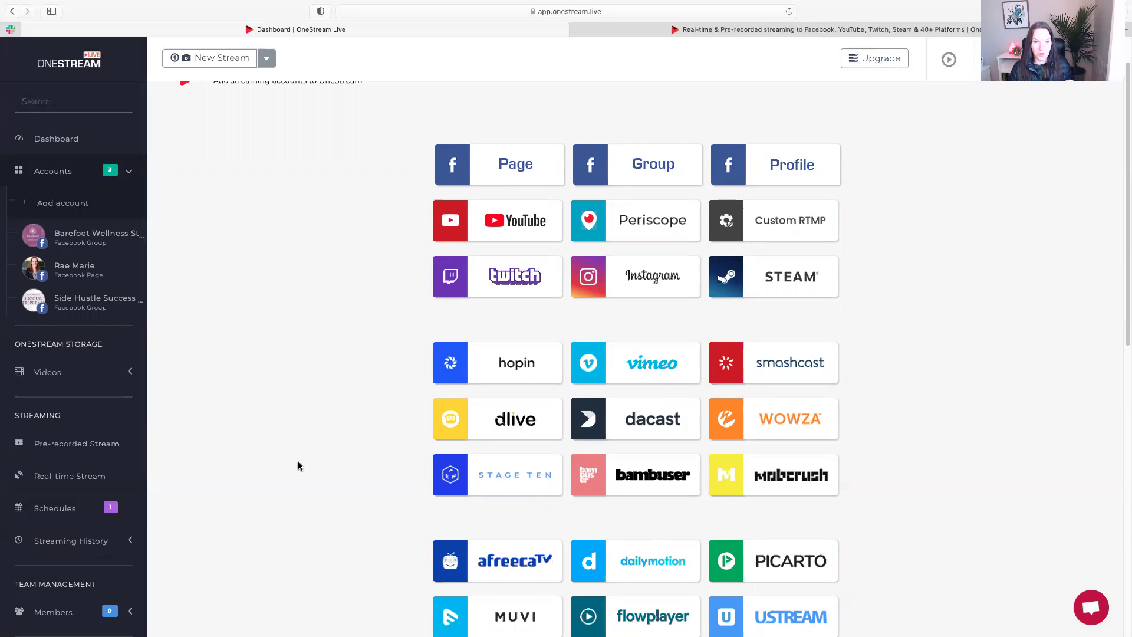
Step: Open the personal video storage with previous uploads and look through the stored videos
click(41, 374)
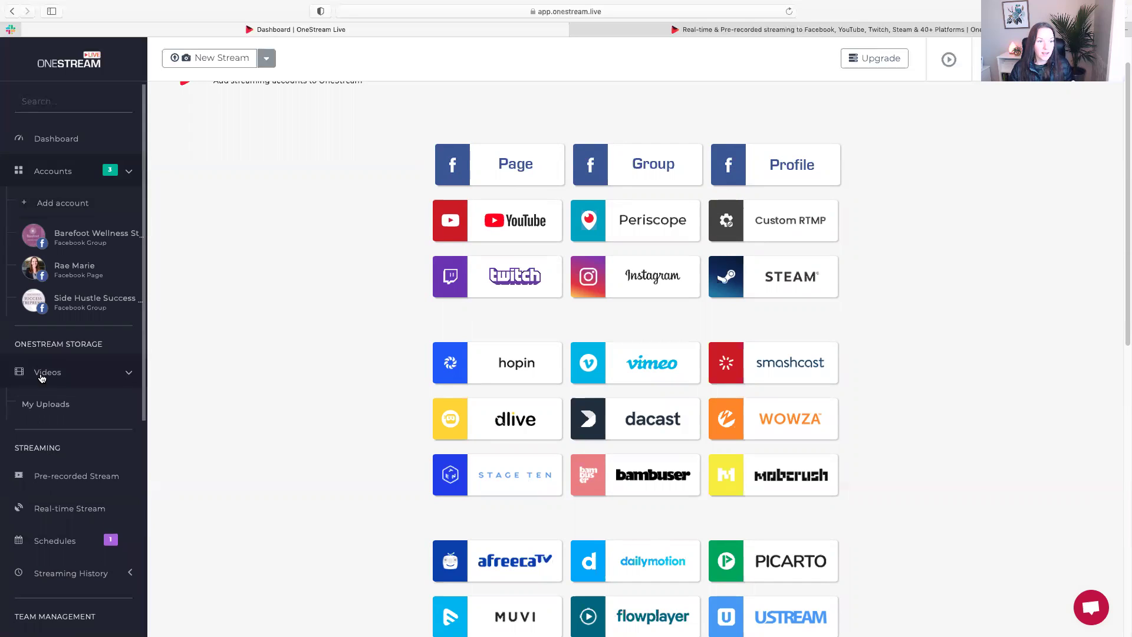
click(53, 407)
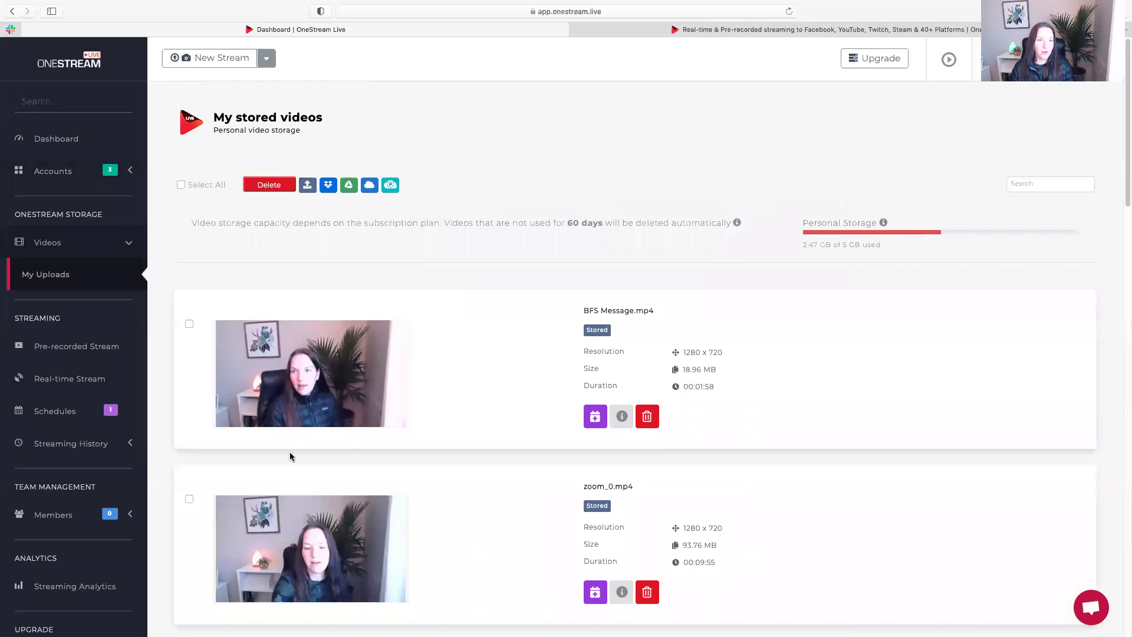
scroll(289, 451, down, 3)
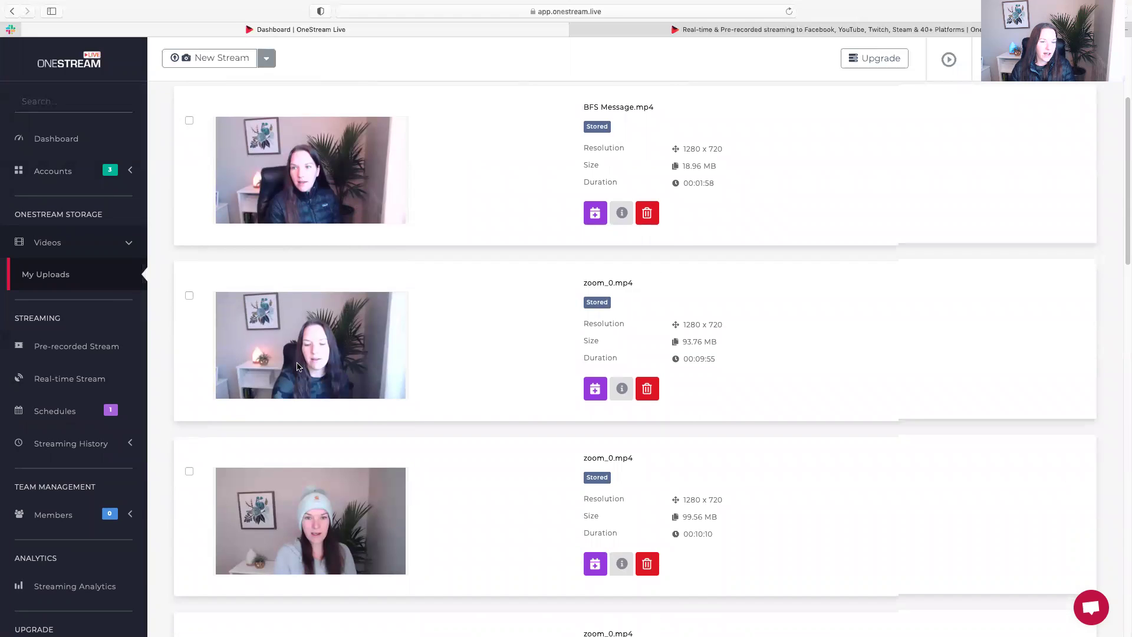
scroll(296, 362, down, 10)
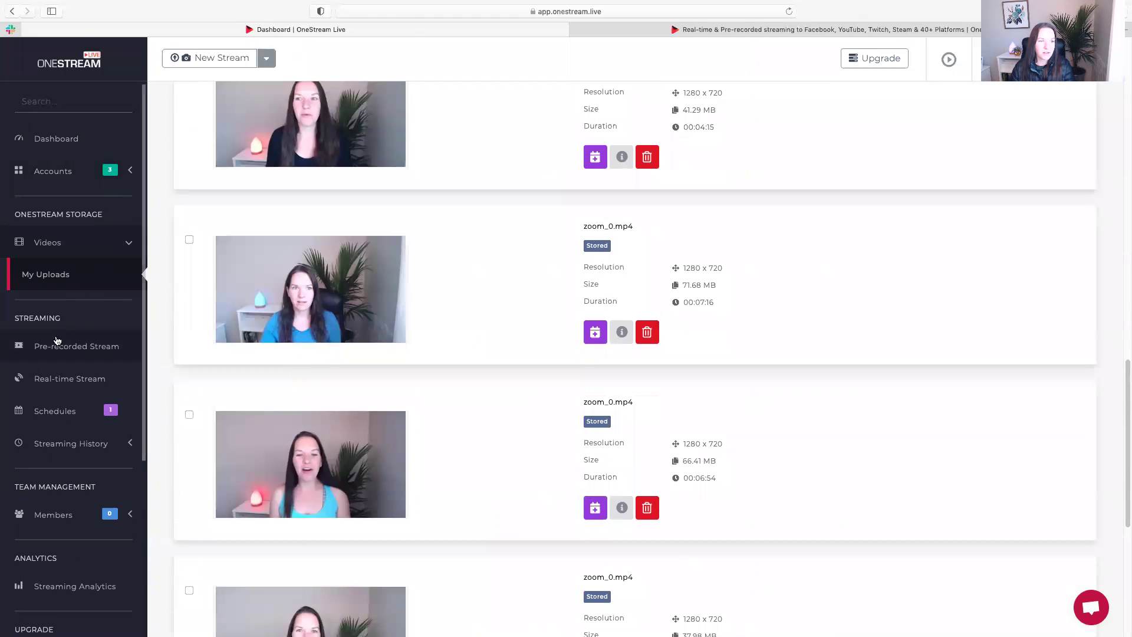
Step: View the pages for pre-recorded streaming, real-time streaming and scheduled streams
click(59, 348)
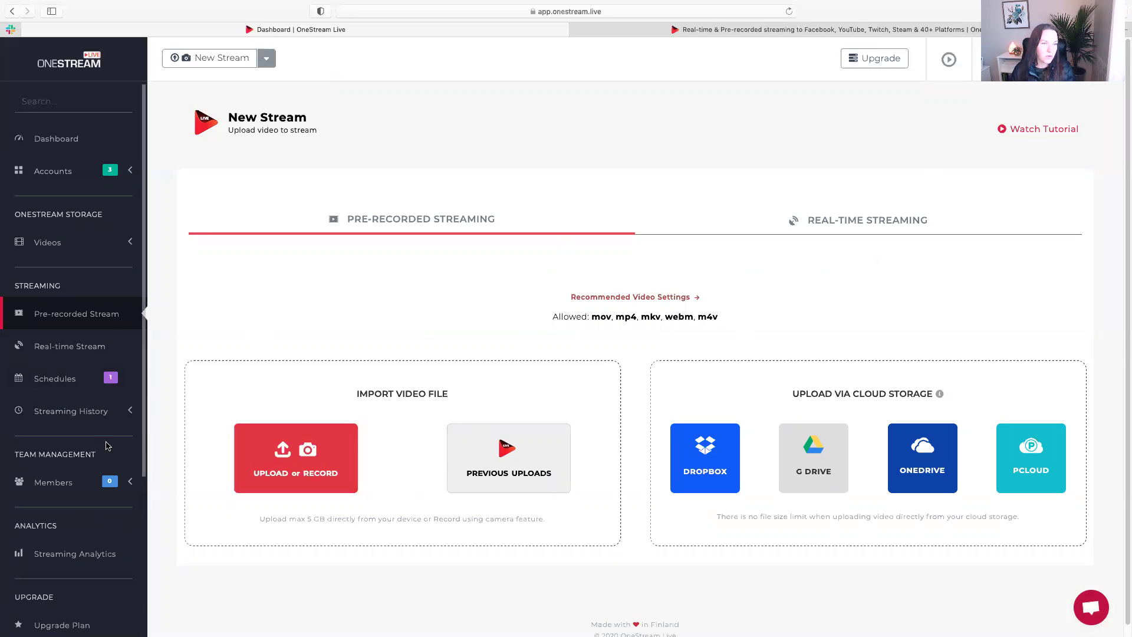
click(118, 348)
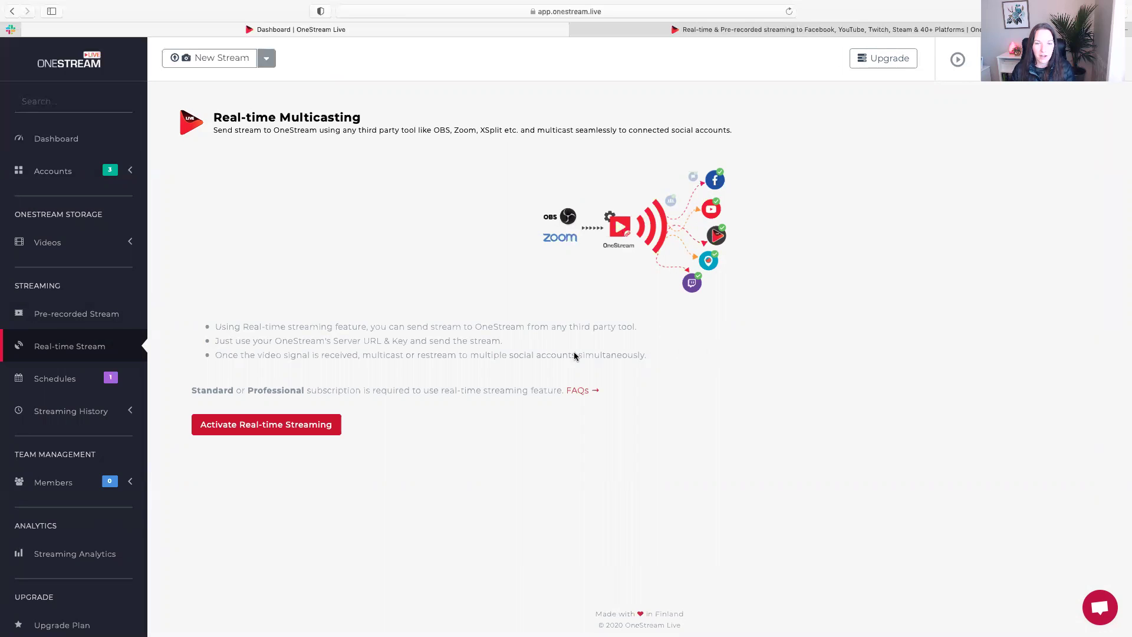
click(57, 386)
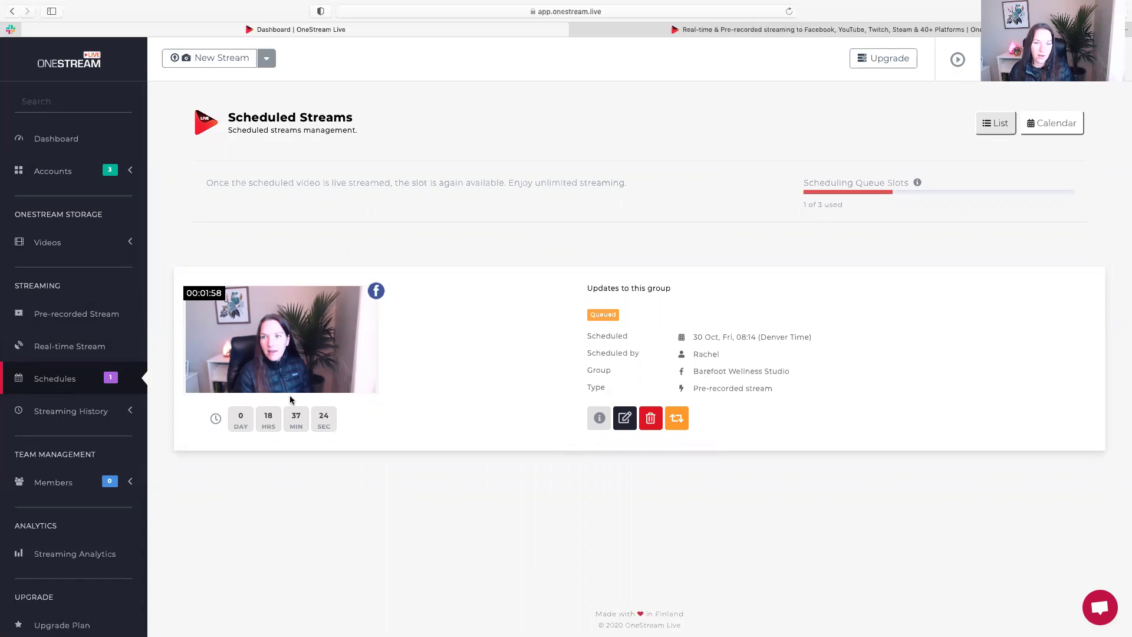
Step: Open the streaming history of the own social streams and look through the past streams to the end of the page
click(50, 412)
click(60, 443)
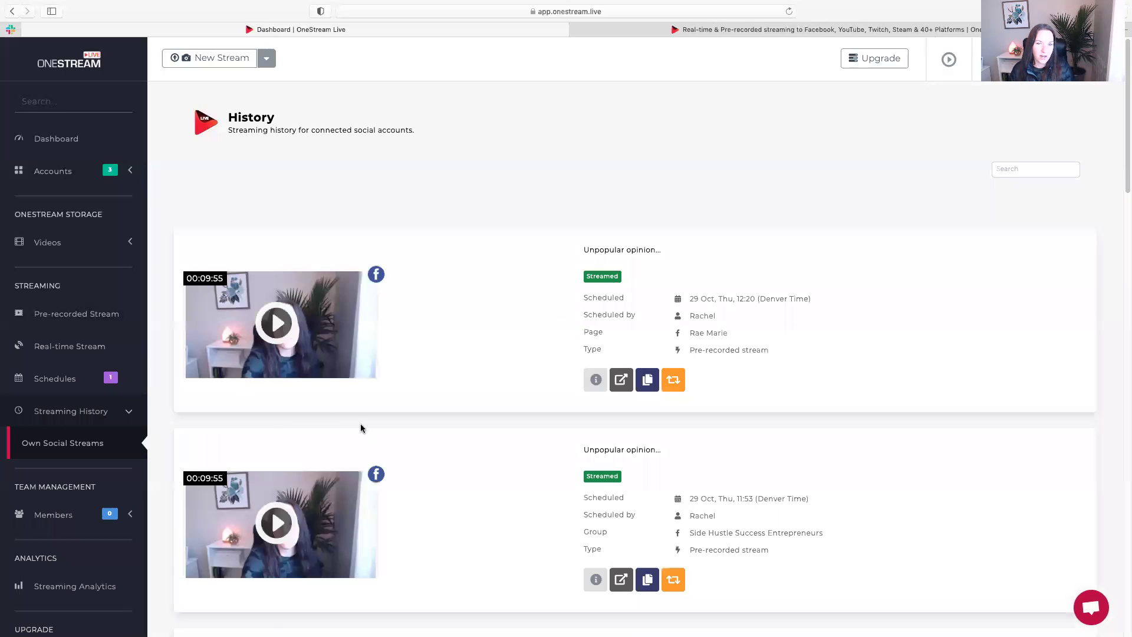
scroll(362, 427, down, 5)
scroll(361, 428, down, 8)
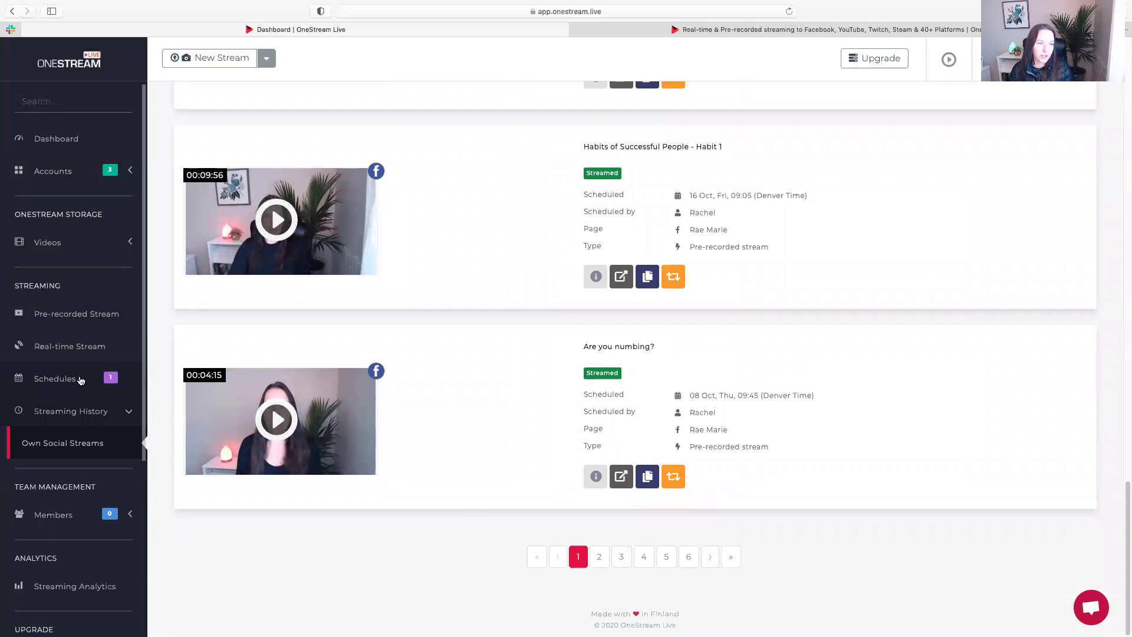
Step: Check the team member options and the streaming analytics page, and return to the scheduled streams
scroll(81, 350, down, 2)
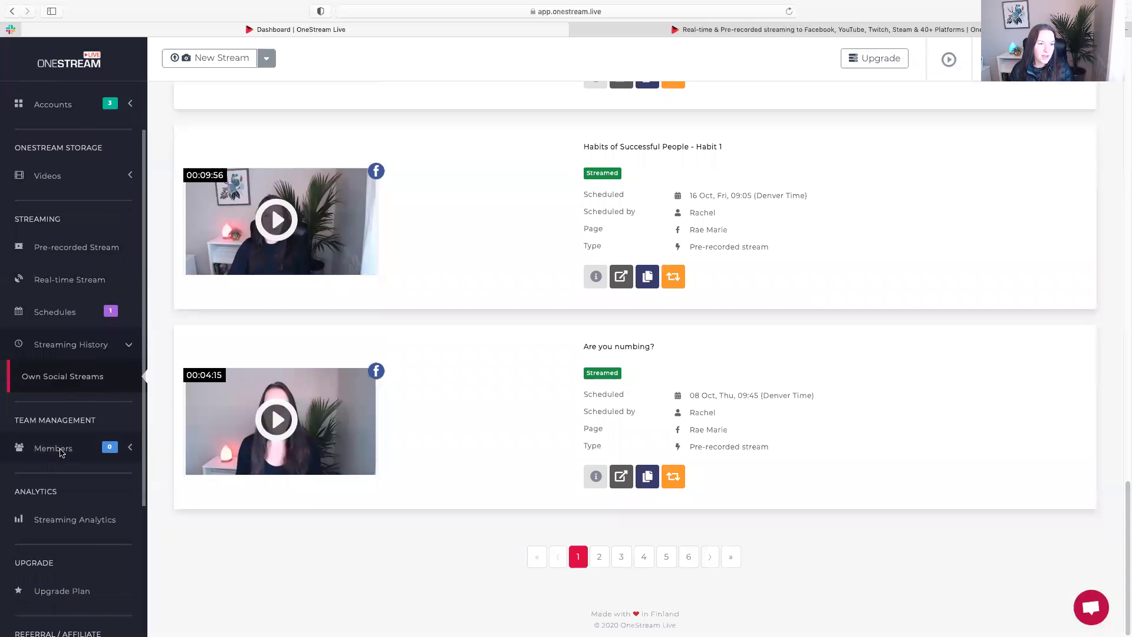
click(61, 451)
click(61, 451)
click(57, 453)
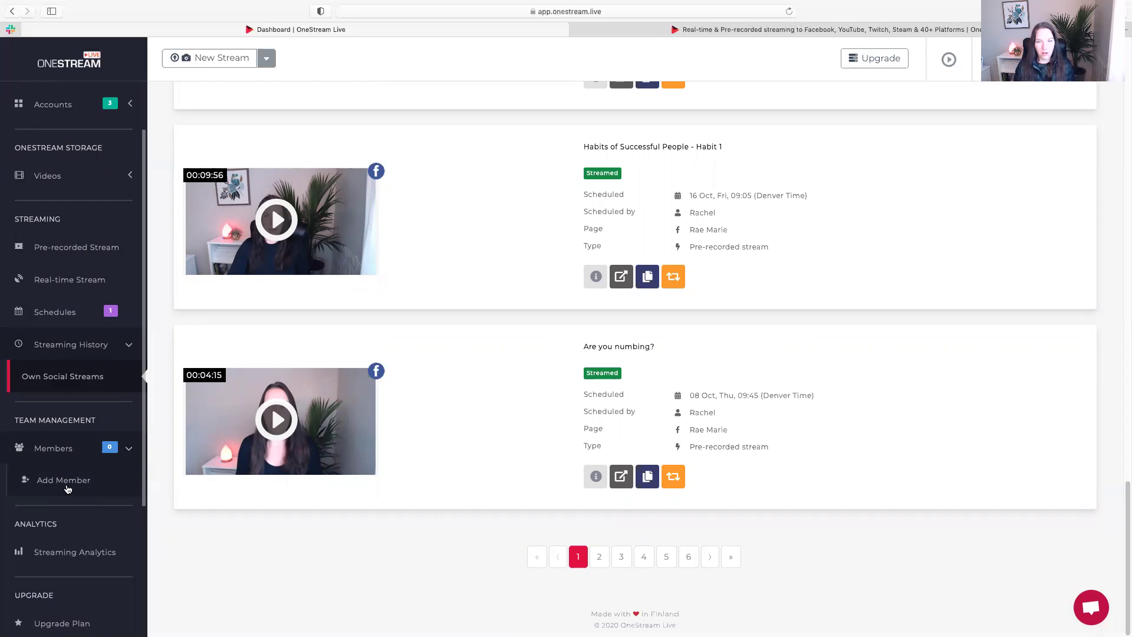
click(77, 554)
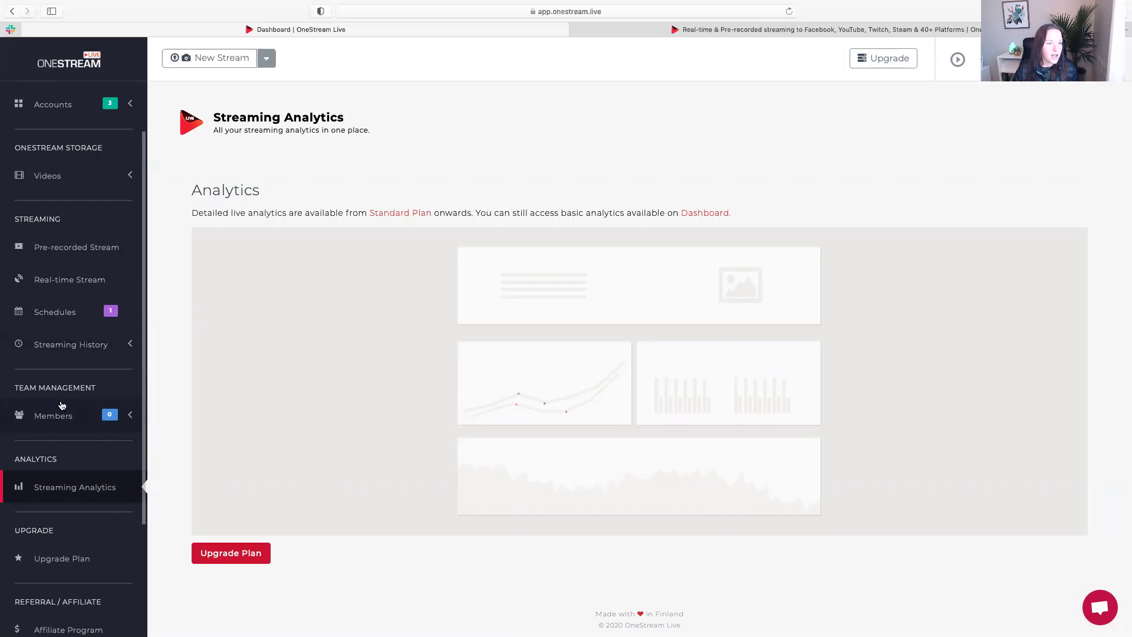
click(58, 313)
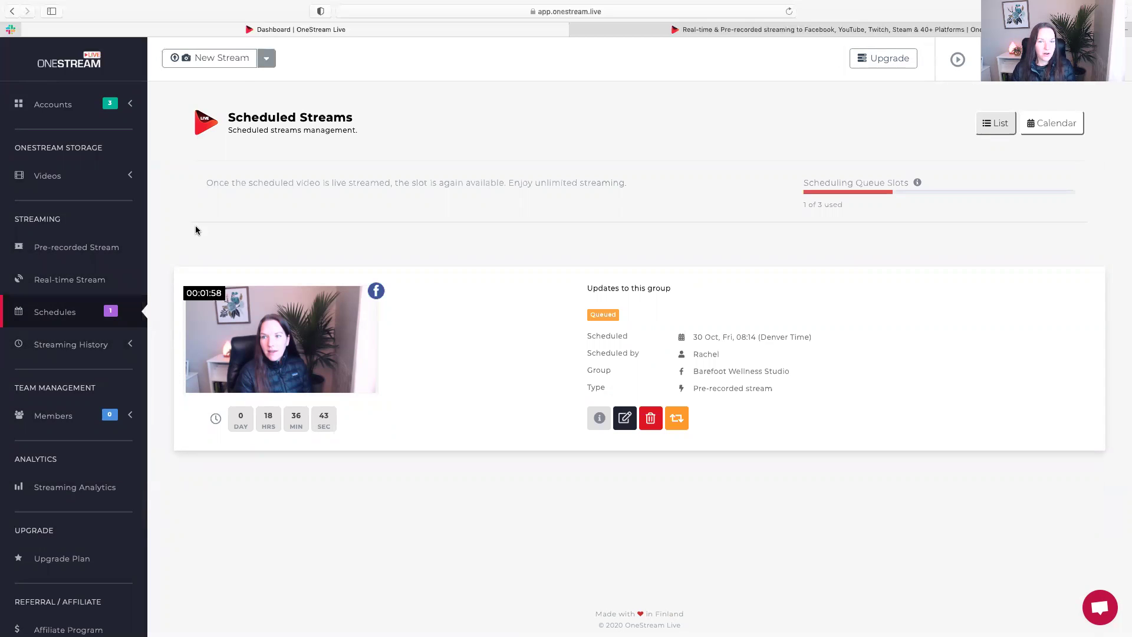
Step: Start a new pre-recorded stream and upload the video Habit 3.mp4 from the device
click(239, 66)
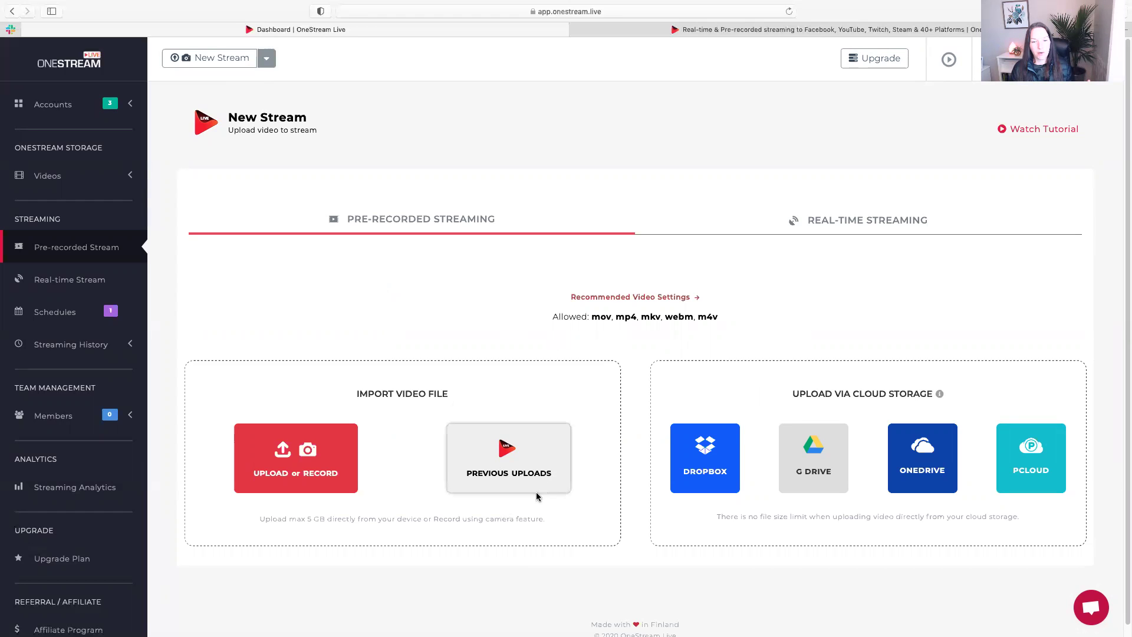
click(313, 453)
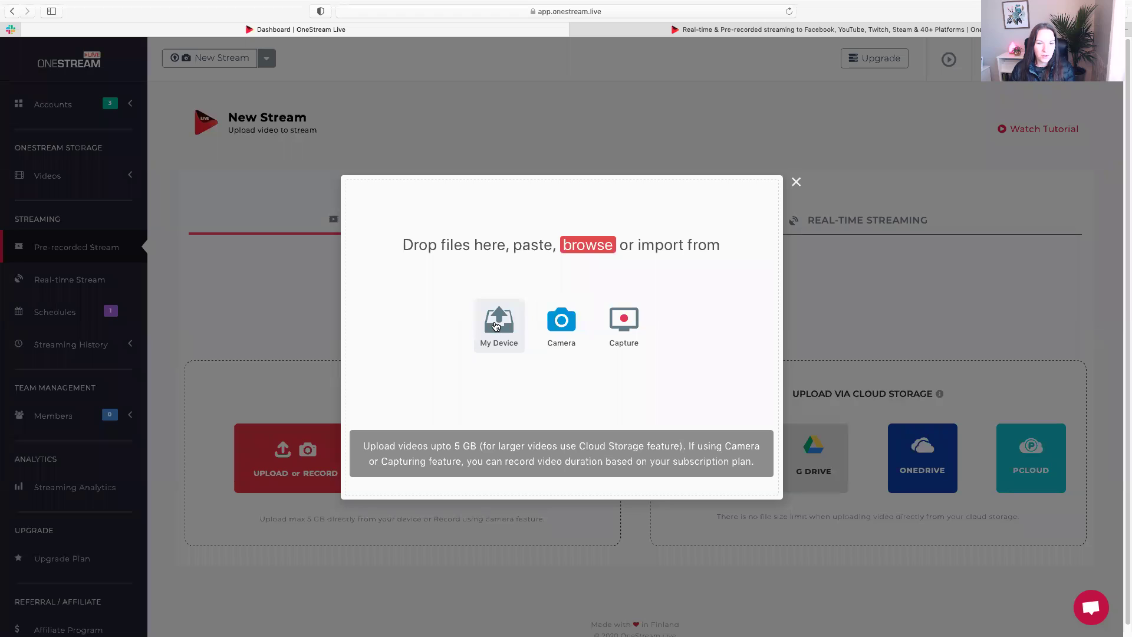
click(494, 326)
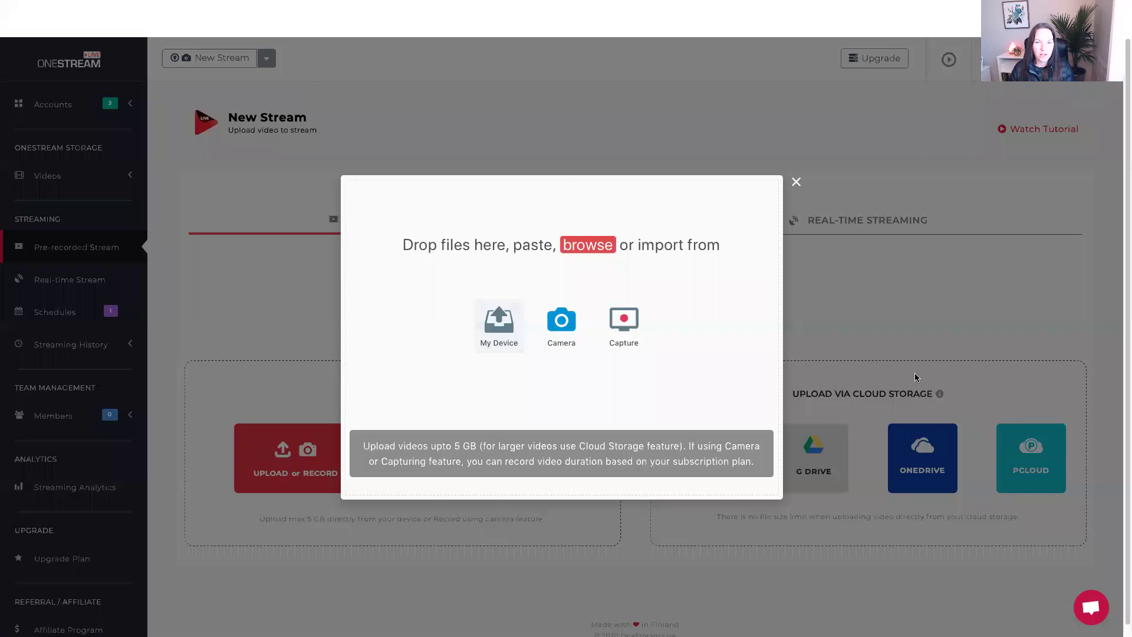
key(Return)
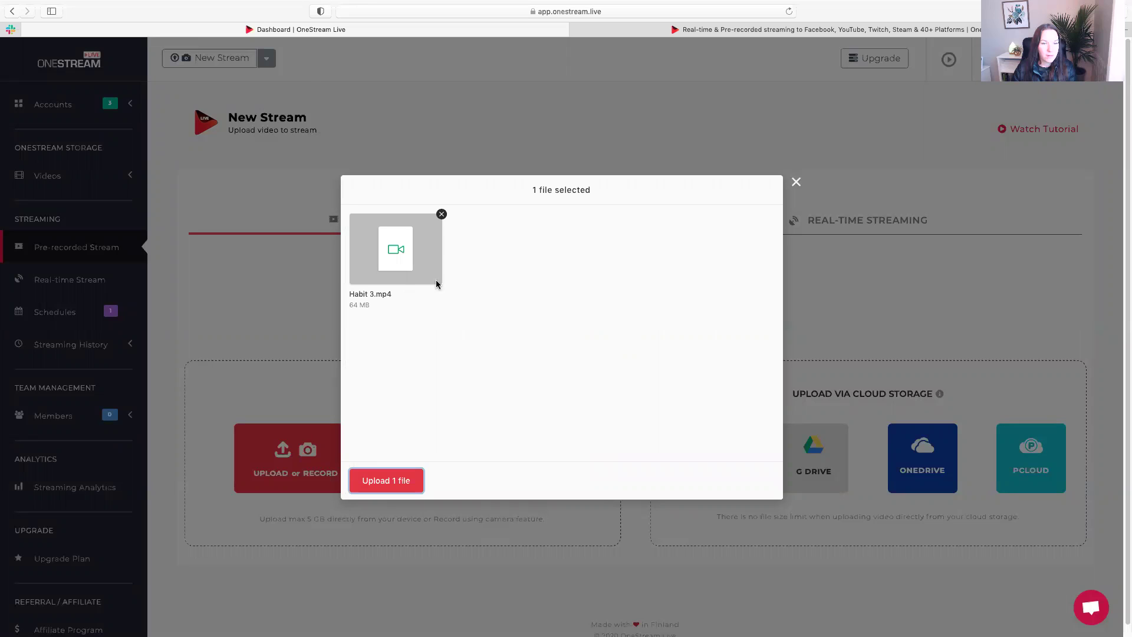
click(378, 482)
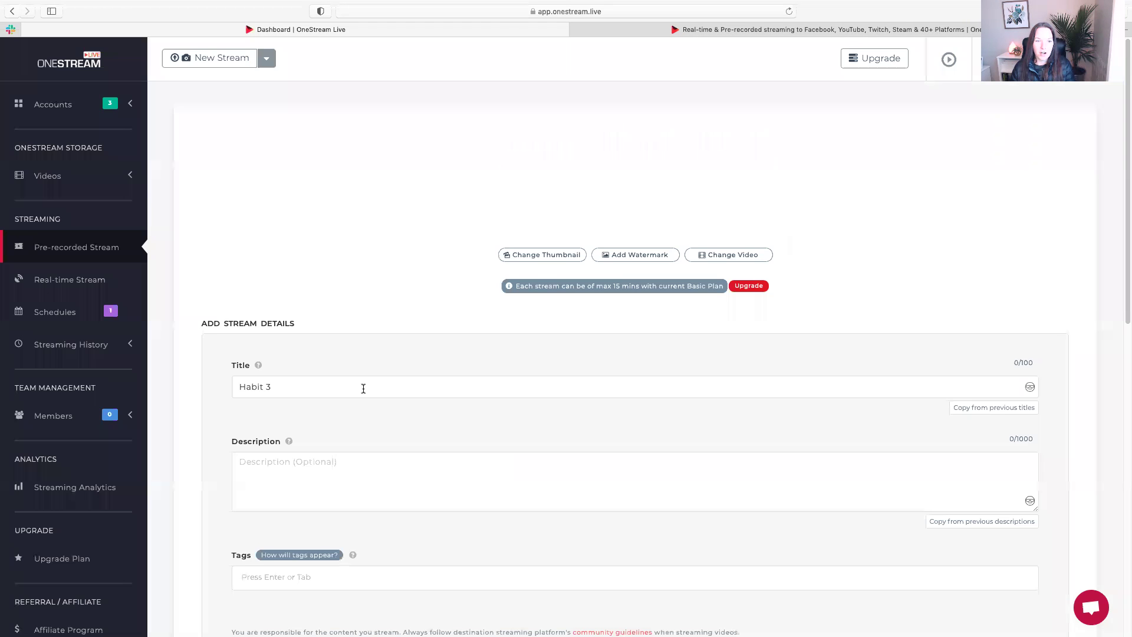
Step: Review the title, description and tags fields in the stream details of the uploaded video
click(363, 387)
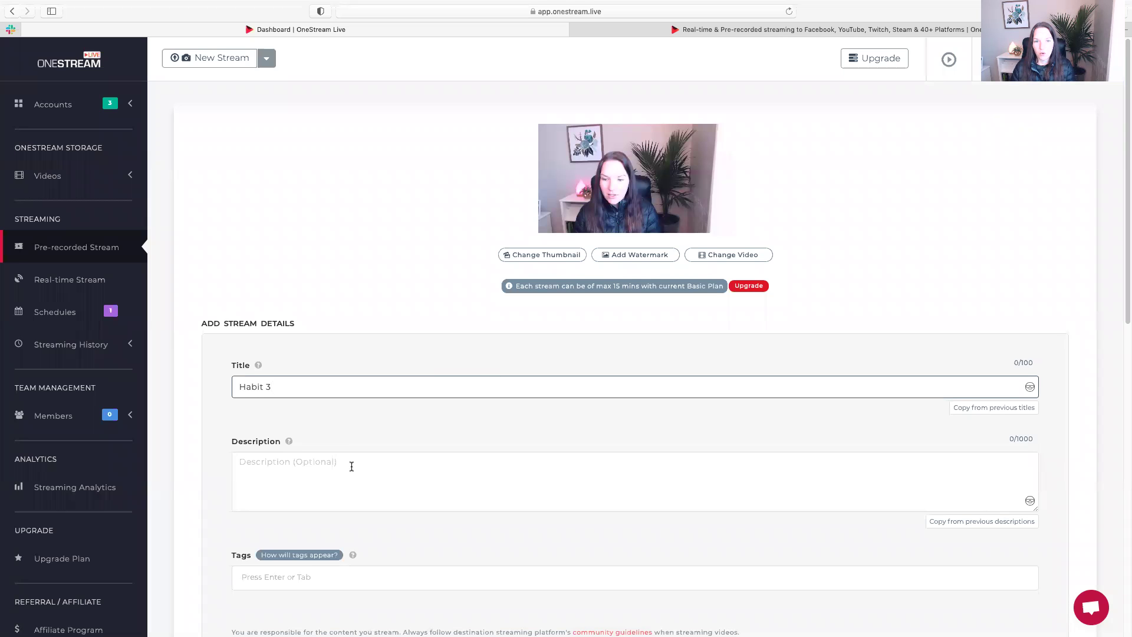
scroll(349, 469, down, 3)
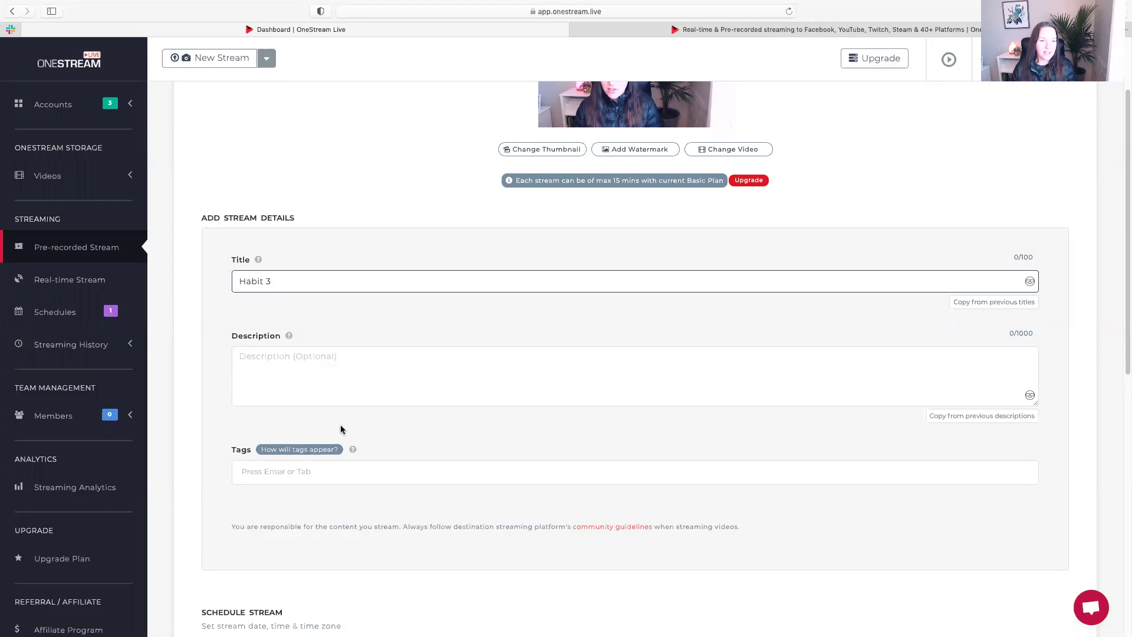
scroll(289, 486, down, 1)
scroll(288, 485, down, 3)
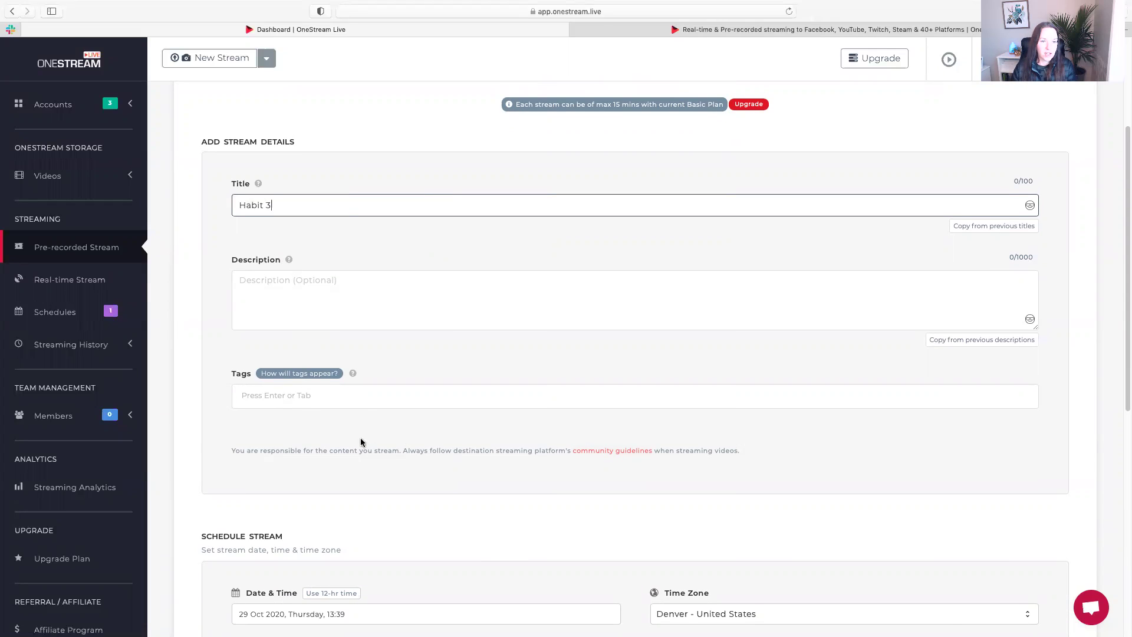
Step: Set the stream's scheduled date and time to 30 Oct 2020, 09:39
scroll(359, 444, down, 2)
scroll(354, 471, down, 4)
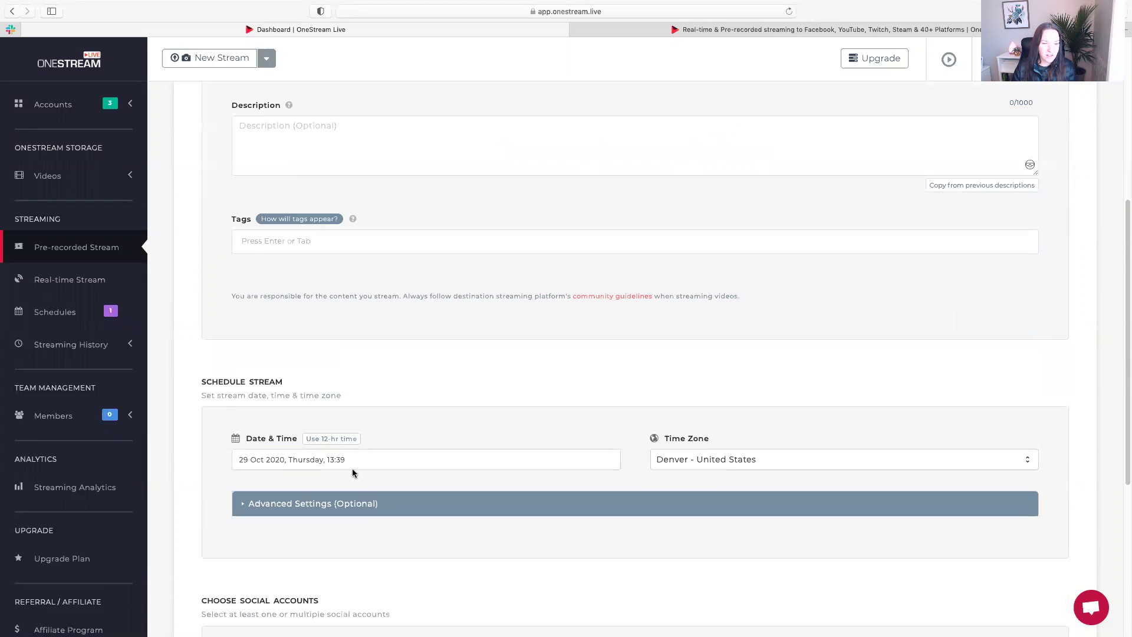
scroll(407, 448, down, 7)
click(376, 295)
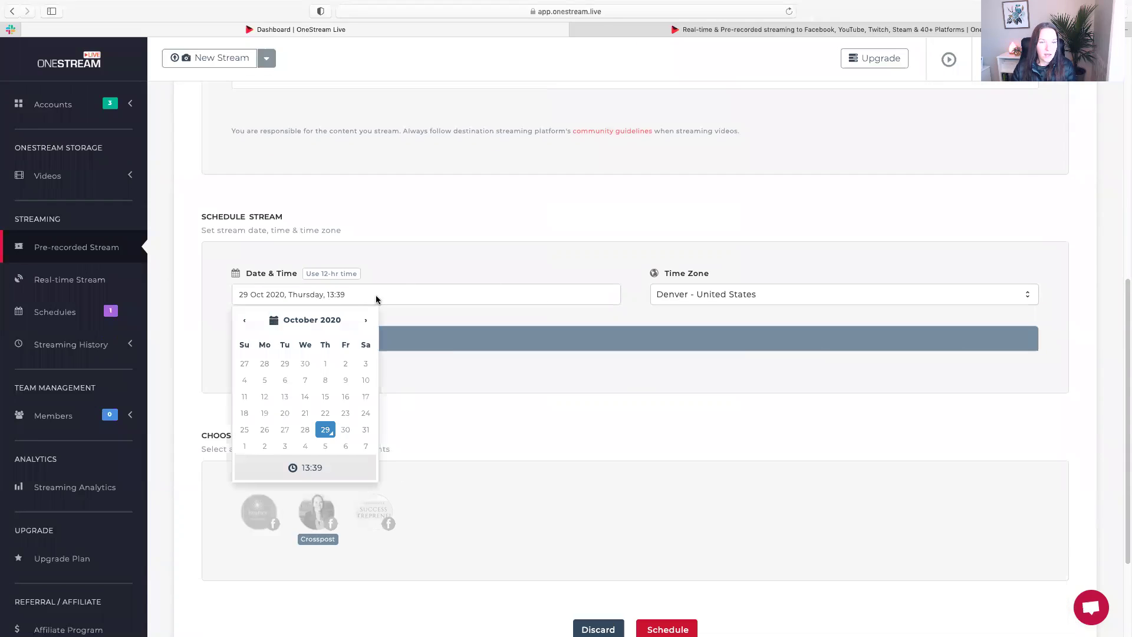
click(346, 430)
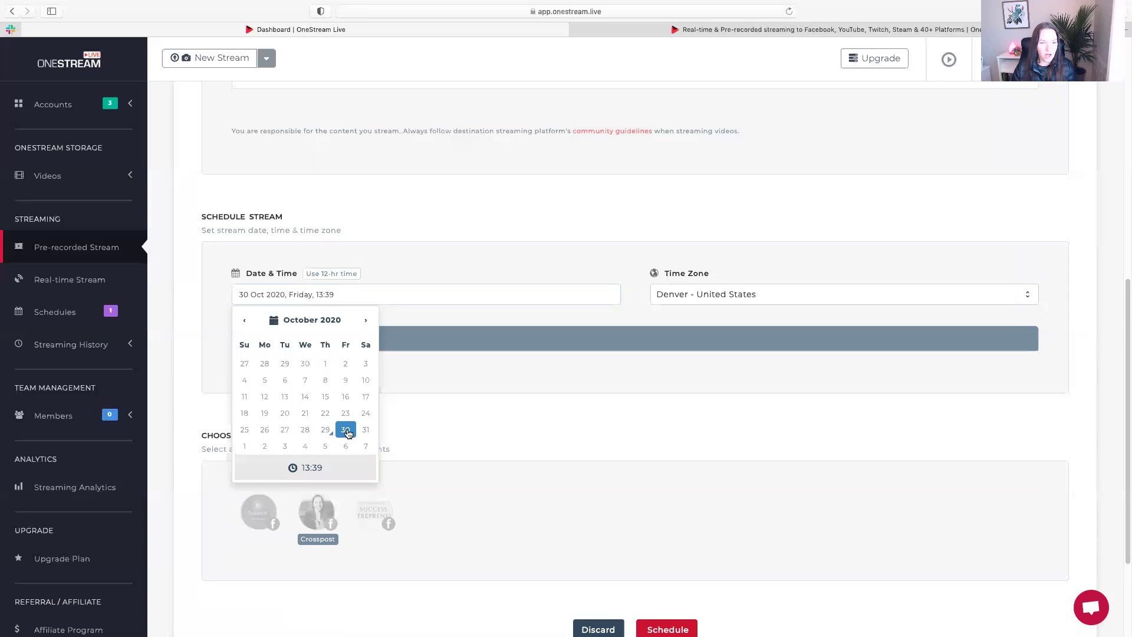
click(310, 471)
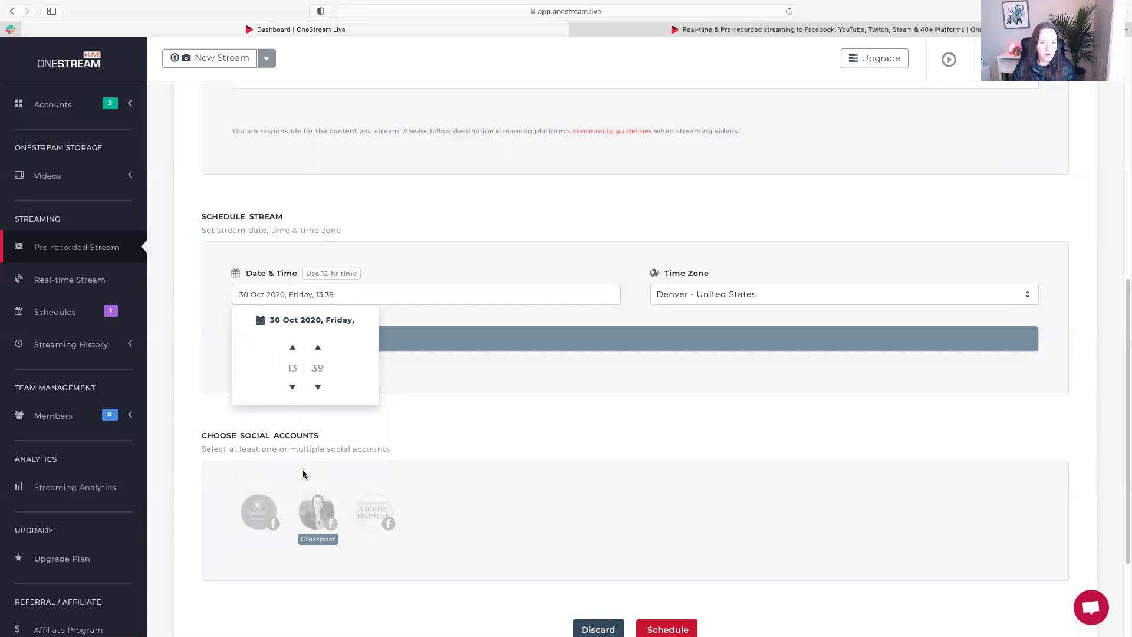
click(293, 387)
click(293, 388)
click(293, 387)
click(293, 387)
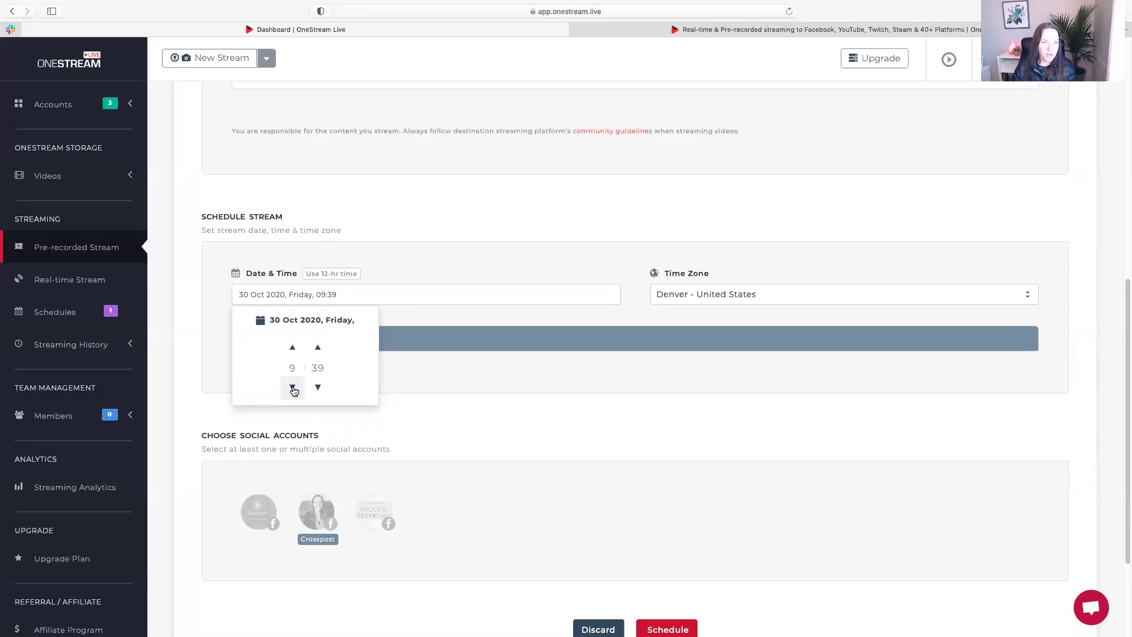
click(445, 400)
Step: Choose the Facebook page marked Crosspost as the destination account and schedule the stream
scroll(437, 410, down, 2)
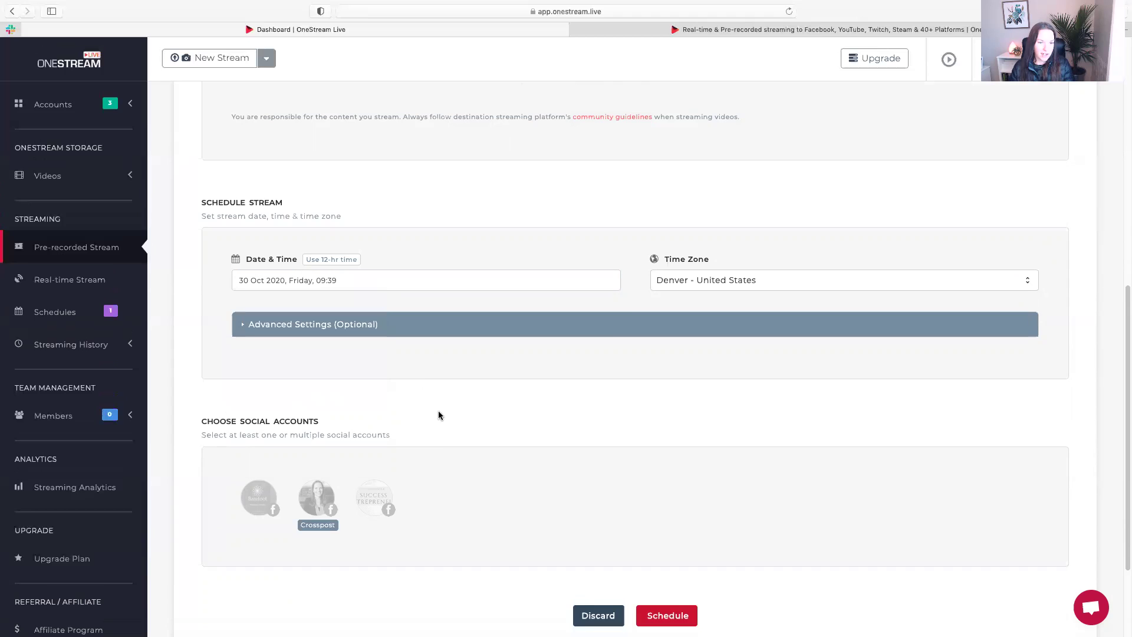
click(317, 468)
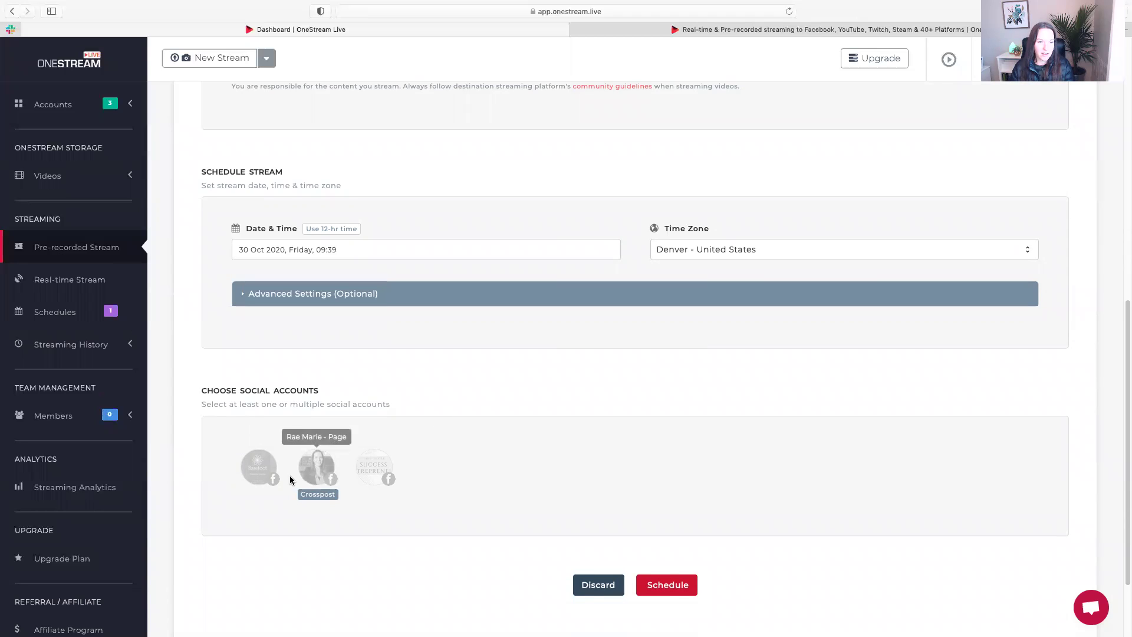
click(651, 585)
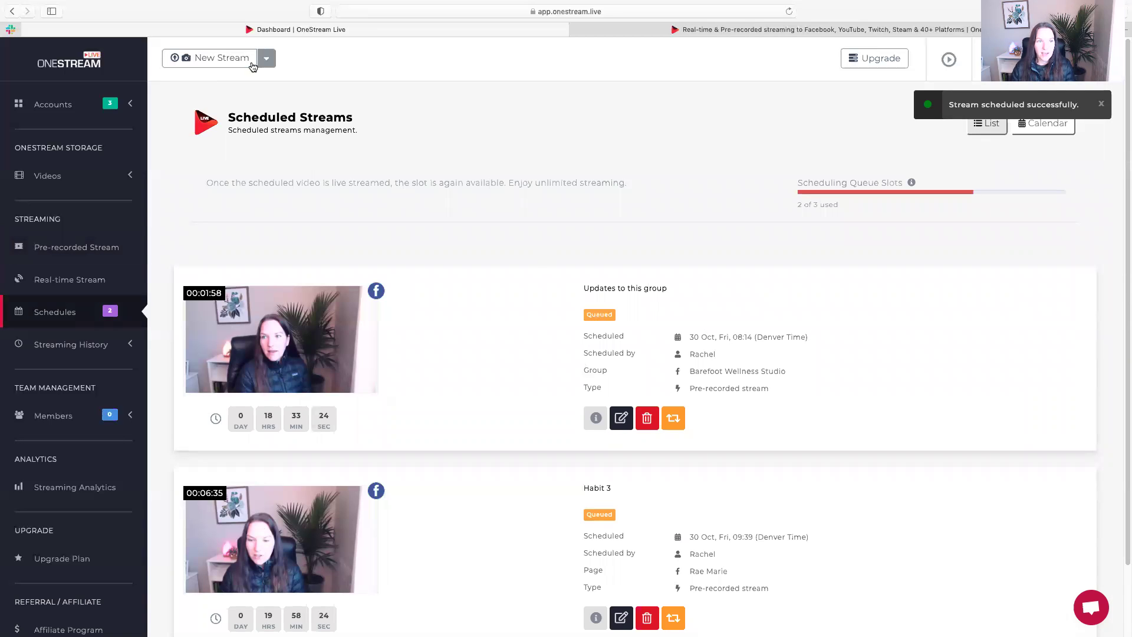
Step: Start another new pre-recorded stream using the previously uploaded video Habit 3.mp4
click(230, 59)
click(465, 455)
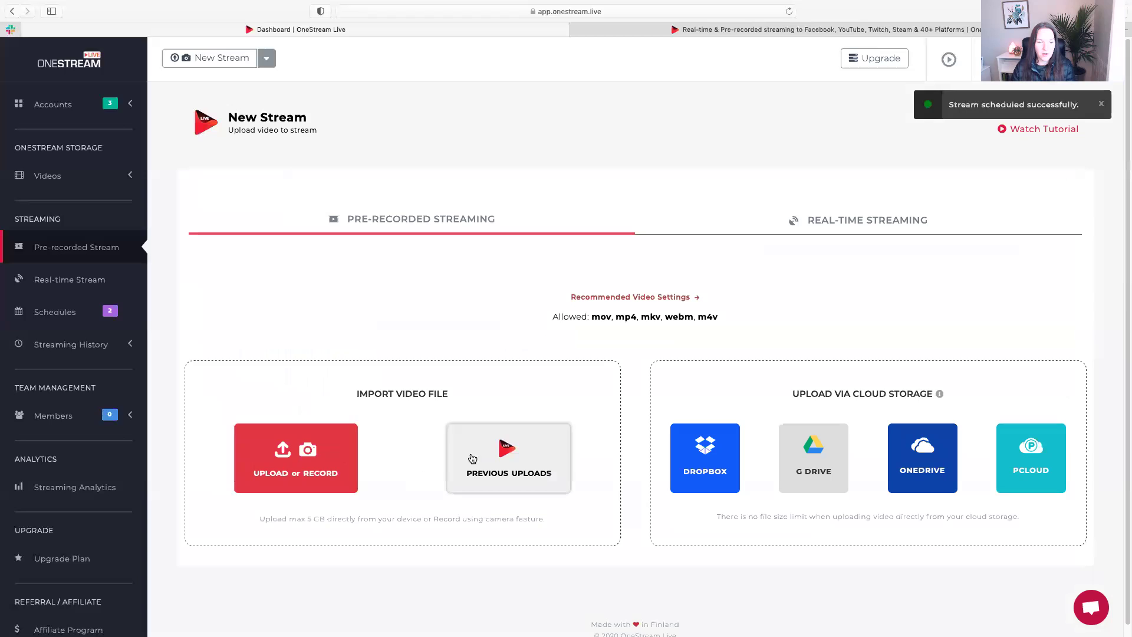
click(402, 138)
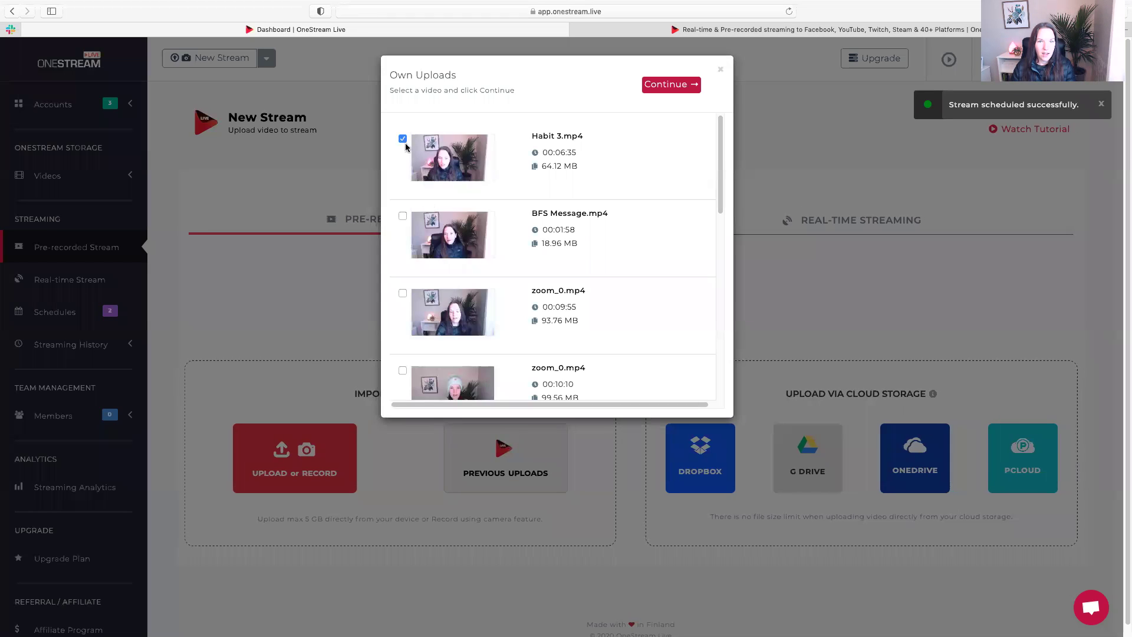
click(690, 84)
Step: Set the new stream's scheduled date and time to 30 Oct 2020, 08:40
scroll(333, 415, down, 5)
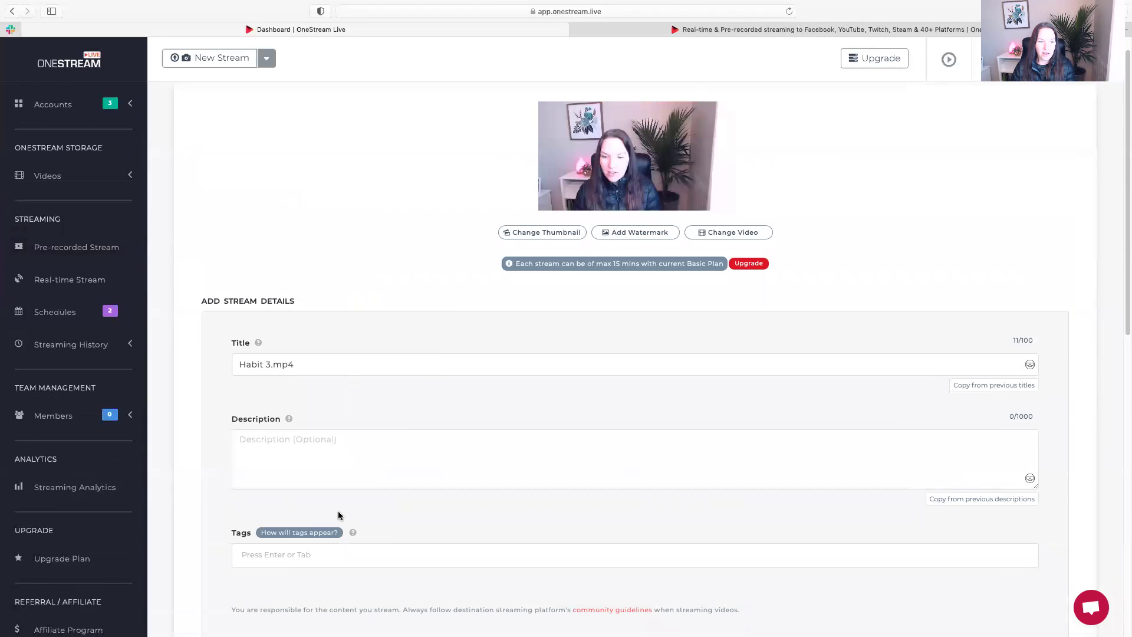
click(338, 511)
scroll(334, 501, down, 2)
scroll(345, 541, down, 2)
click(346, 436)
click(307, 474)
click(292, 392)
click(292, 392)
click(293, 392)
click(292, 392)
click(292, 392)
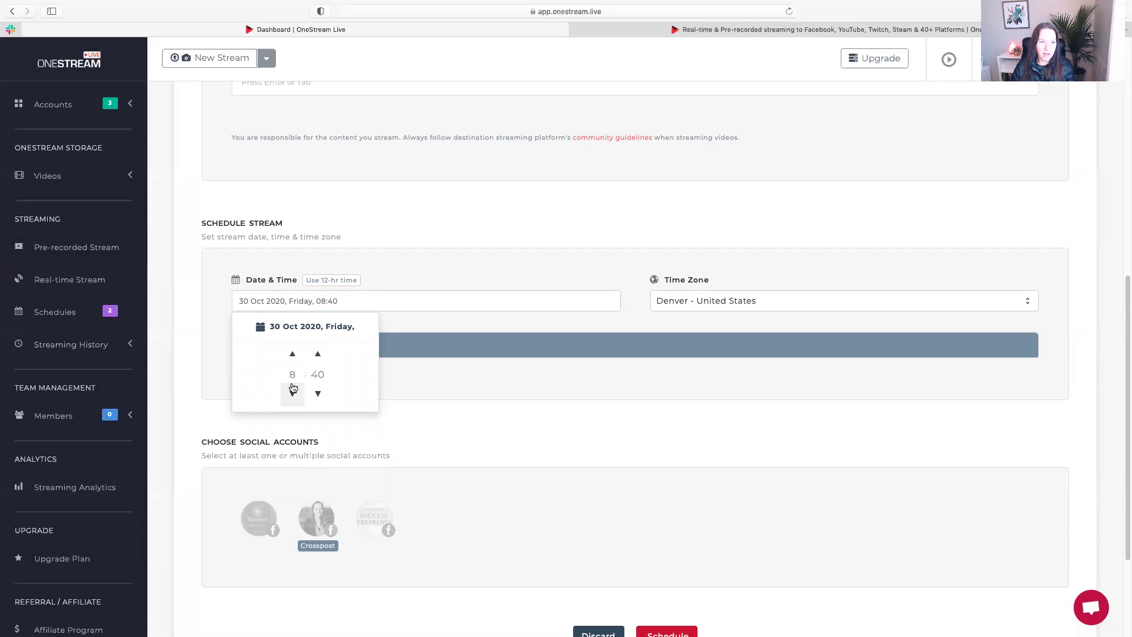
click(435, 400)
Step: Choose the Side Hustle Success Entrepreneurs Facebook group as the destination, schedule the stream and review the scheduled streams
scroll(433, 410, down, 3)
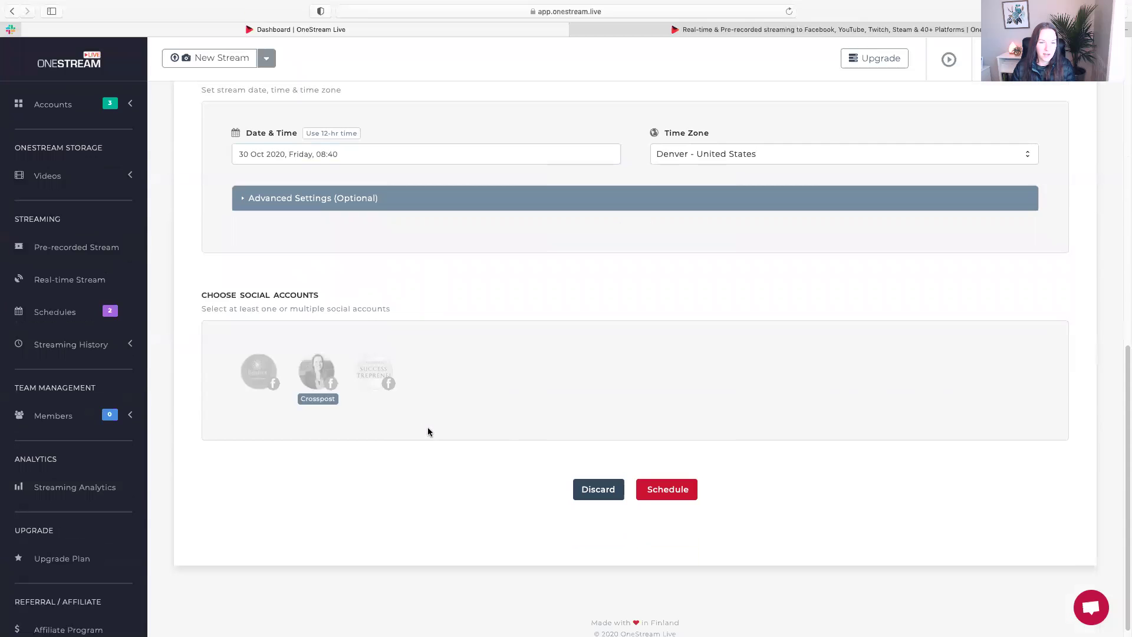
click(366, 376)
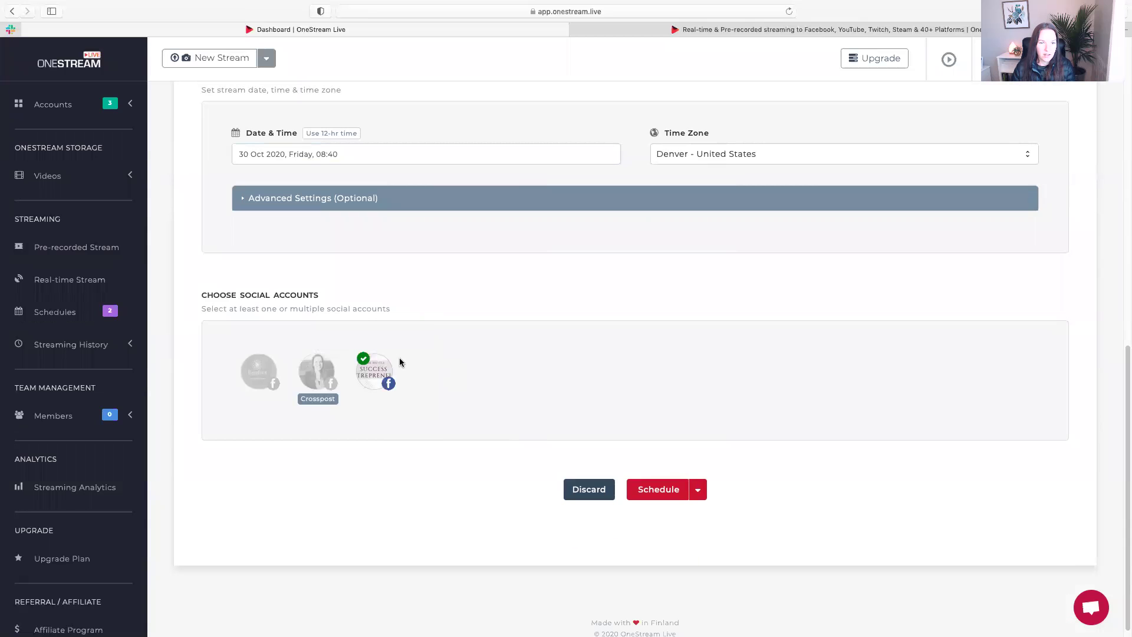
click(660, 502)
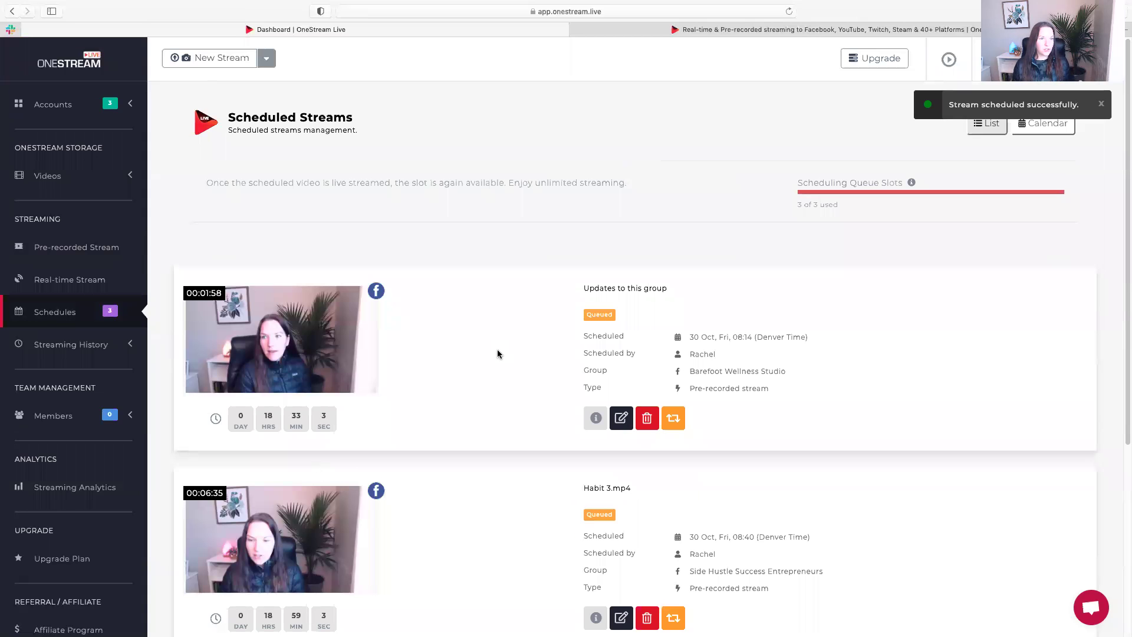
scroll(498, 352, down, 2)
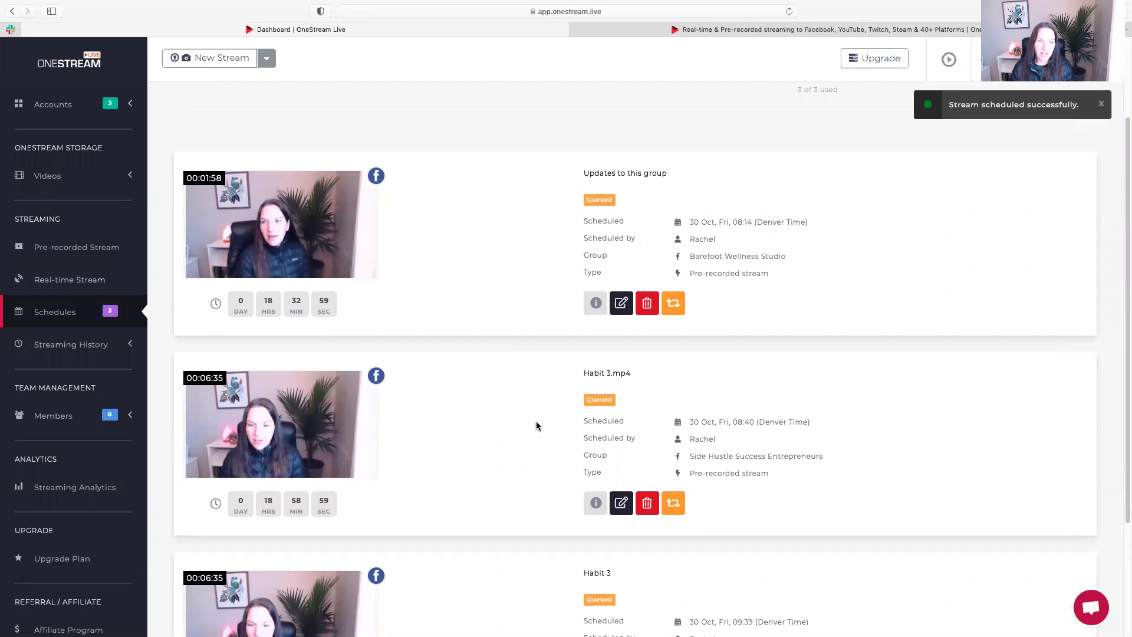
click(1049, 102)
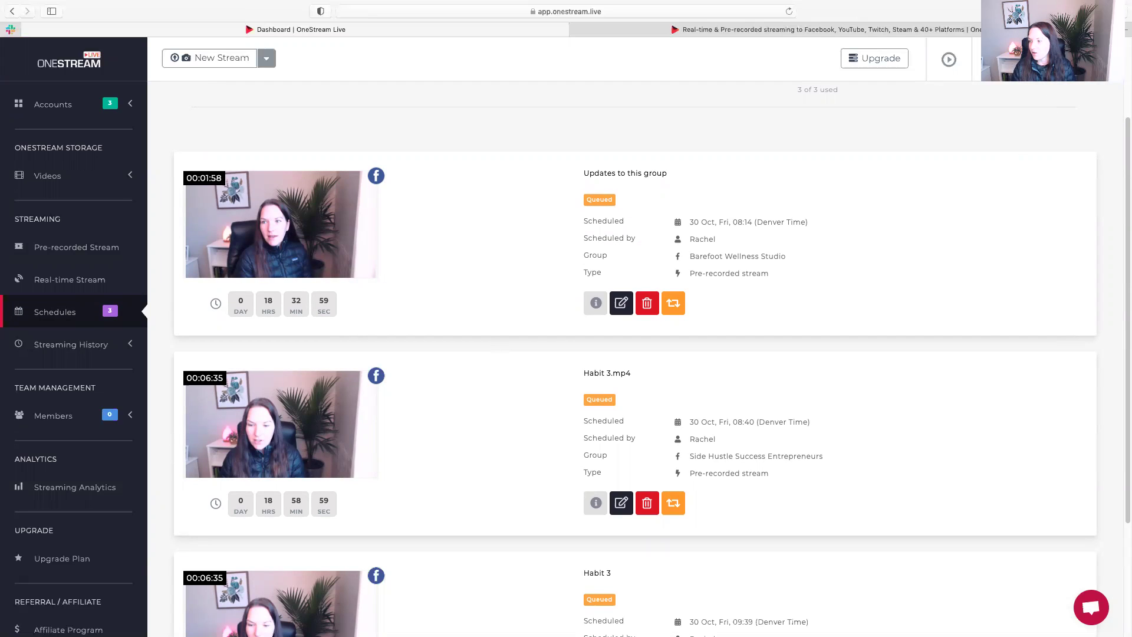